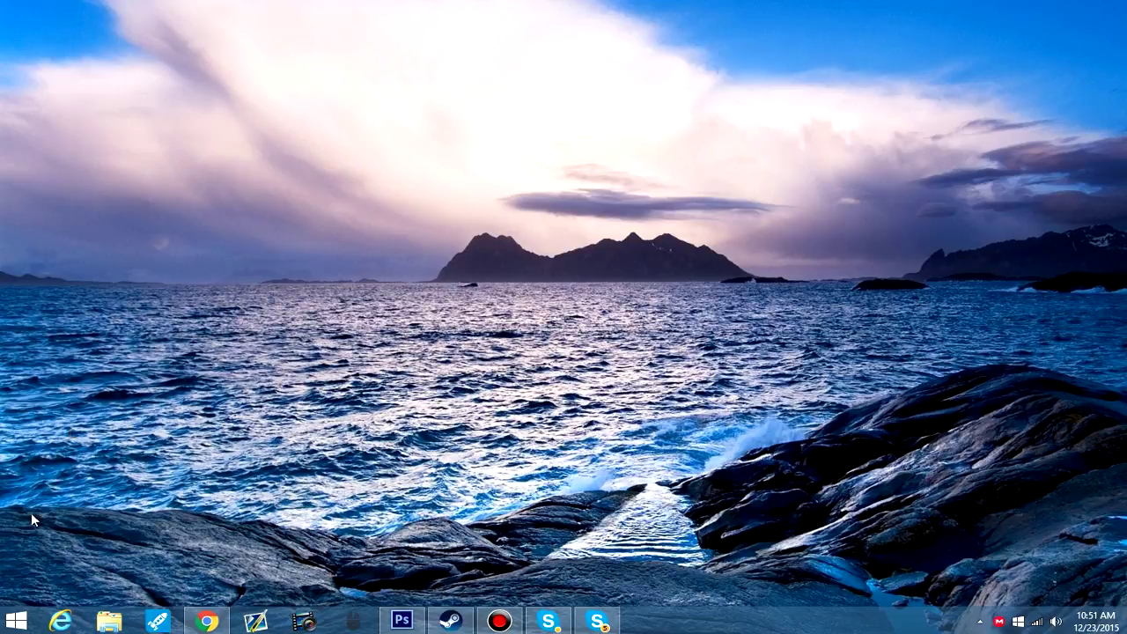
# Open the user's %temp% folder in File Explorer through the Run box.
pyautogui.rightClick(16, 620)
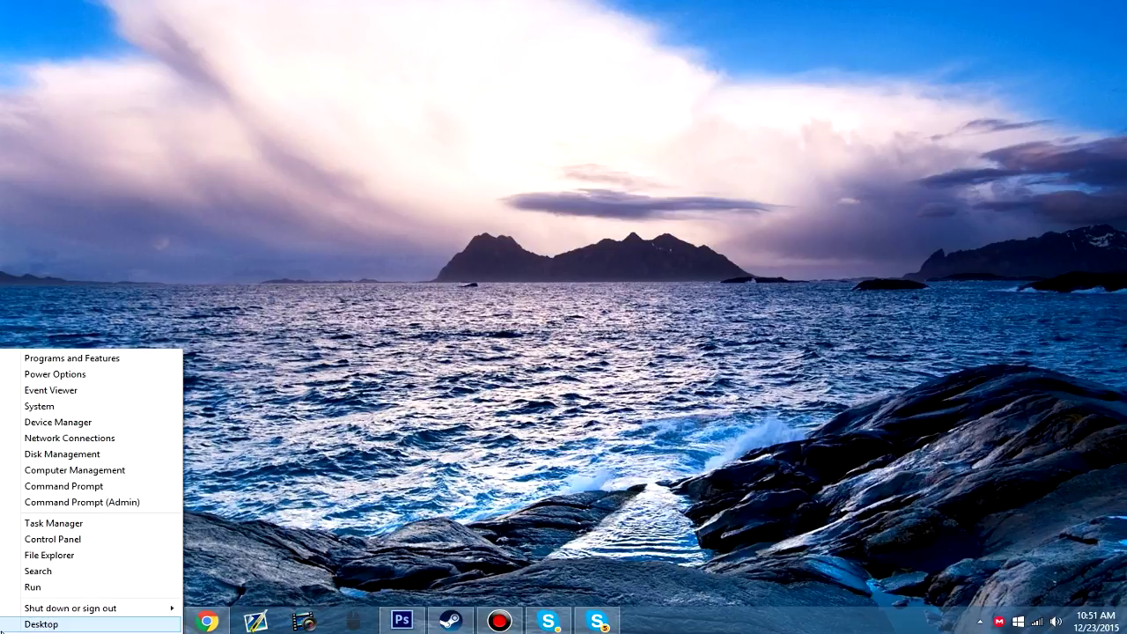
pyautogui.click(40, 587)
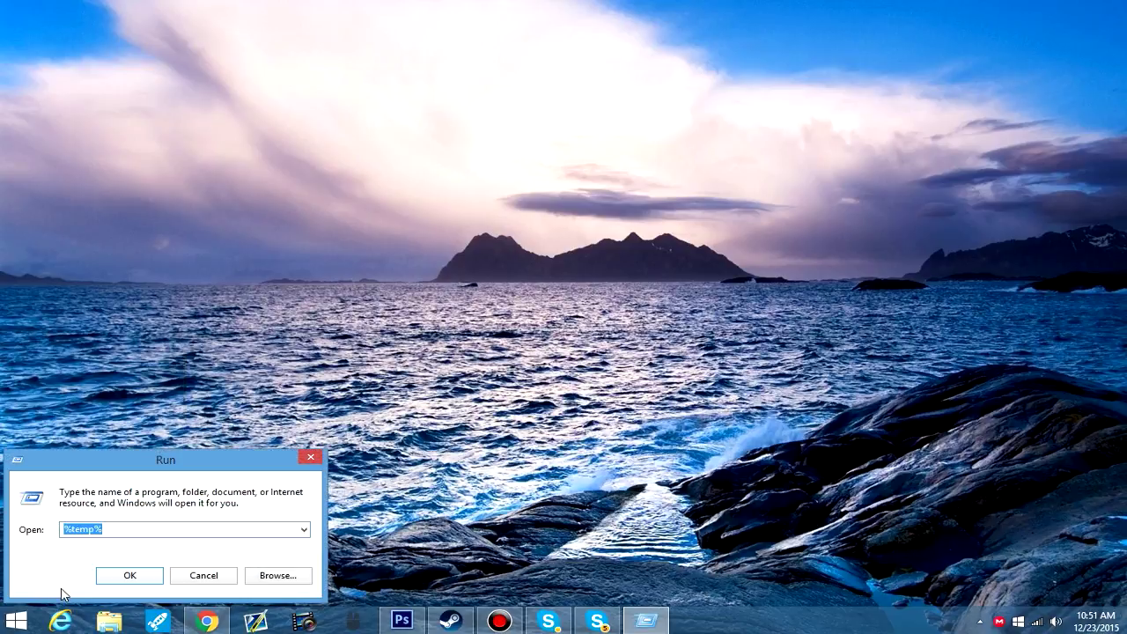
pyautogui.click(116, 573)
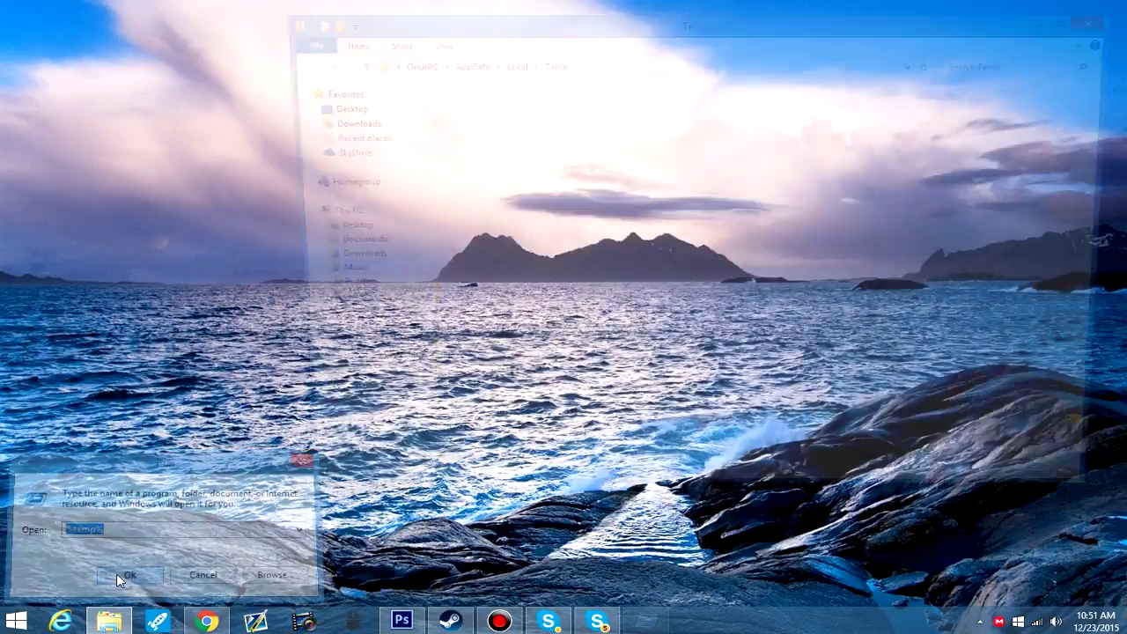
pyautogui.moveTo(571, 110)
pyautogui.mouseDown()
pyautogui.moveTo(596, 206)
pyautogui.moveTo(596, 375)
pyautogui.moveTo(624, 460)
pyautogui.moveTo(596, 343)
pyautogui.moveTo(592, 105)
pyautogui.mouseUp()
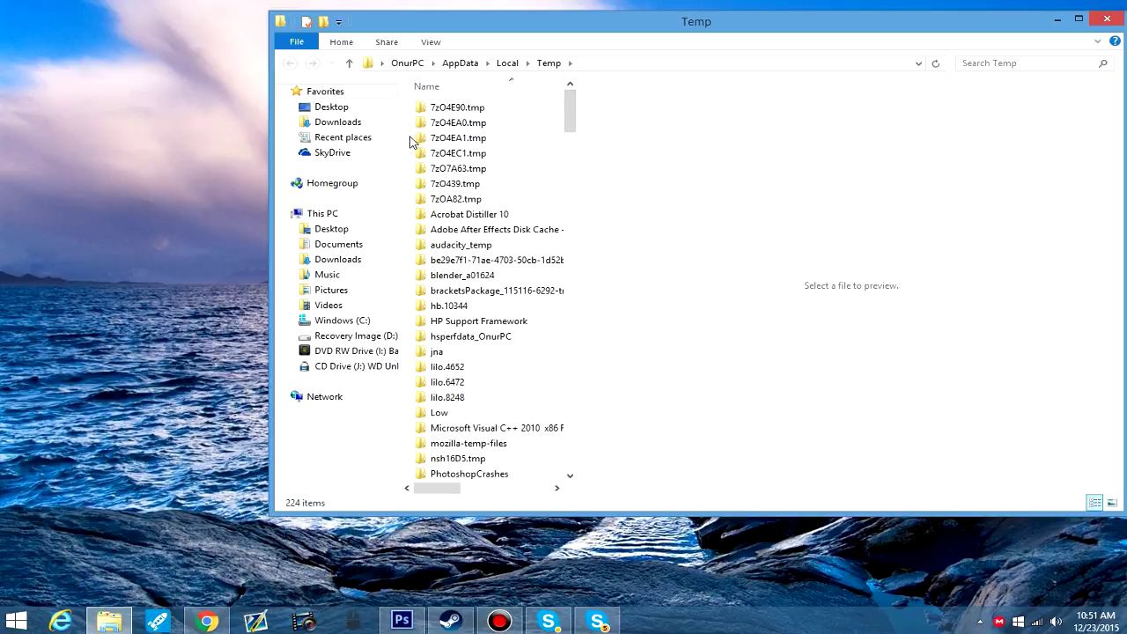
# Delete everything in Temp, skipping all in-use items so five remain.
pyautogui.hotkey('ctrl', 'a')
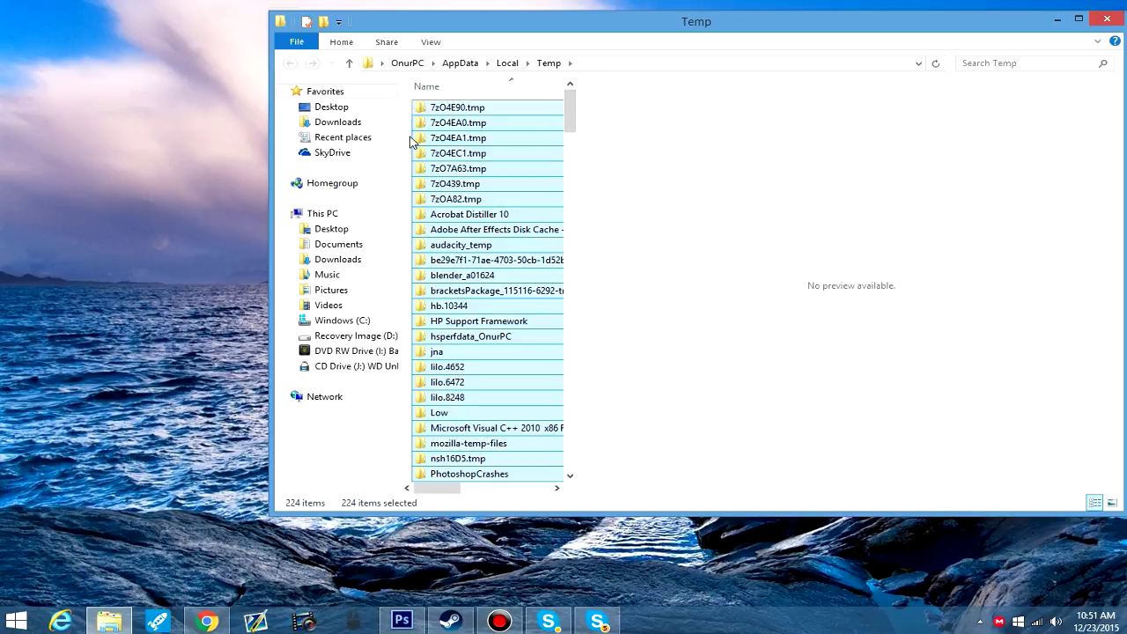
pyautogui.press('Delete')
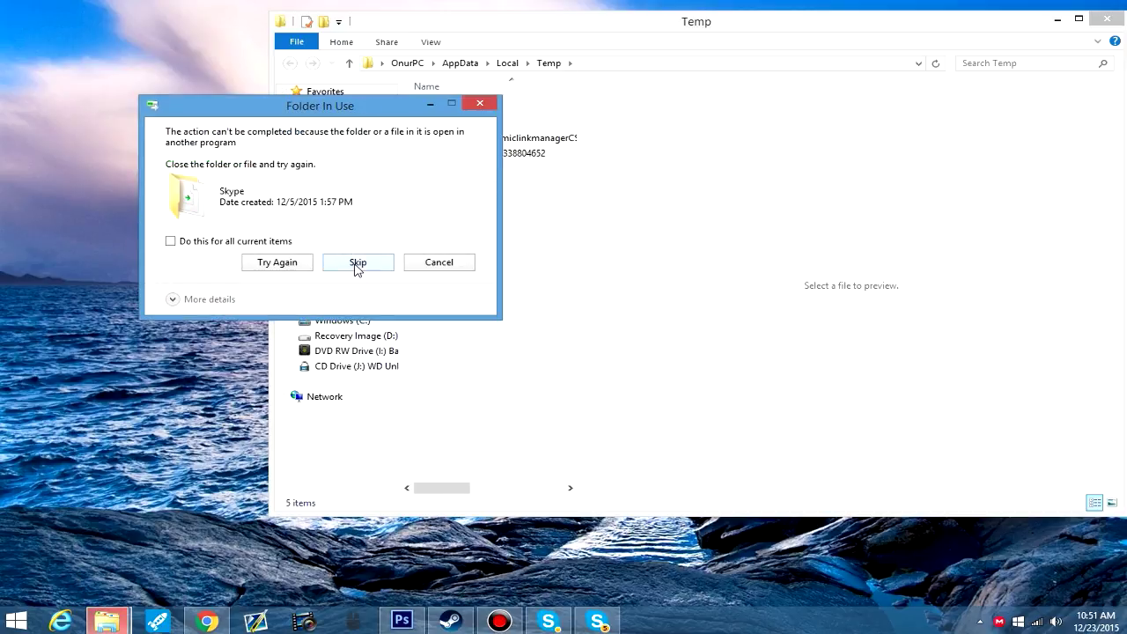
pyautogui.click(358, 264)
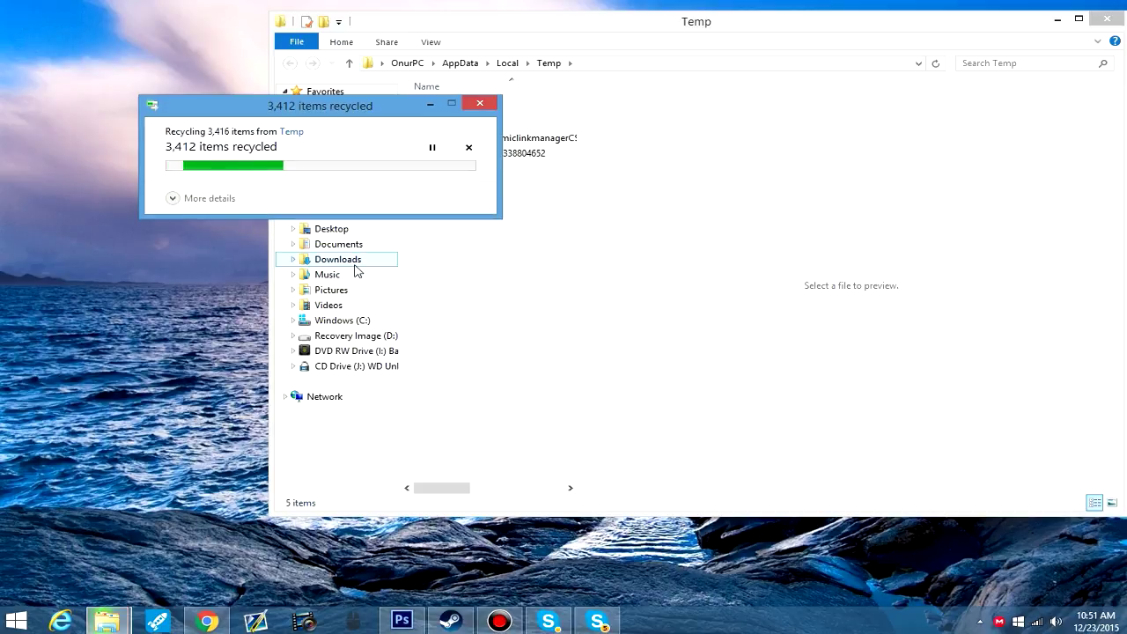
pyautogui.click(232, 241)
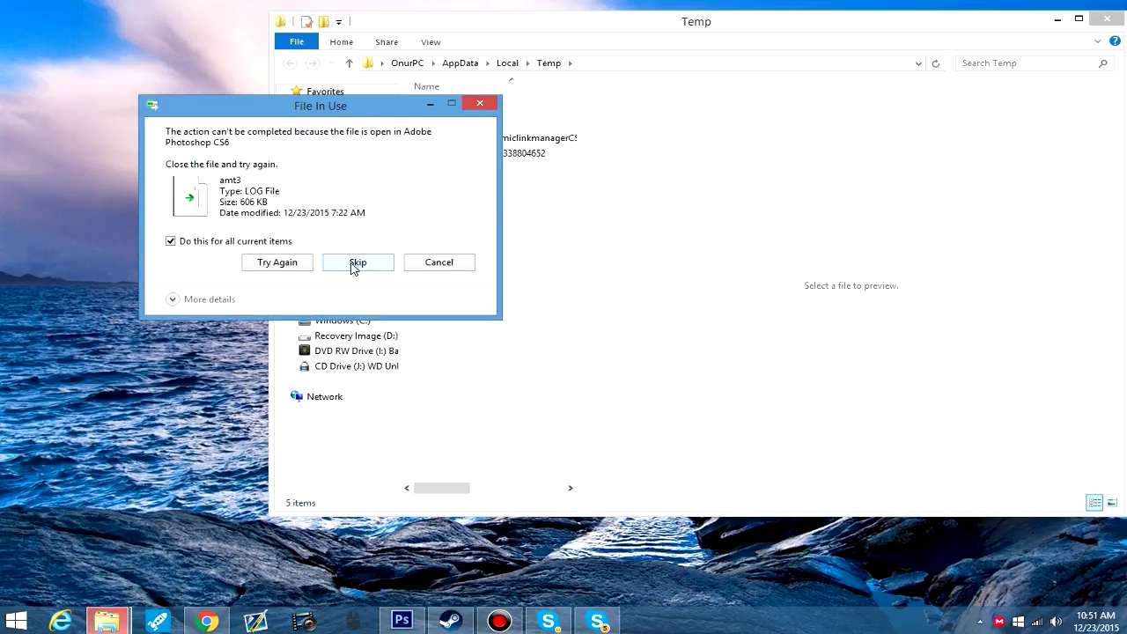
pyautogui.click(357, 264)
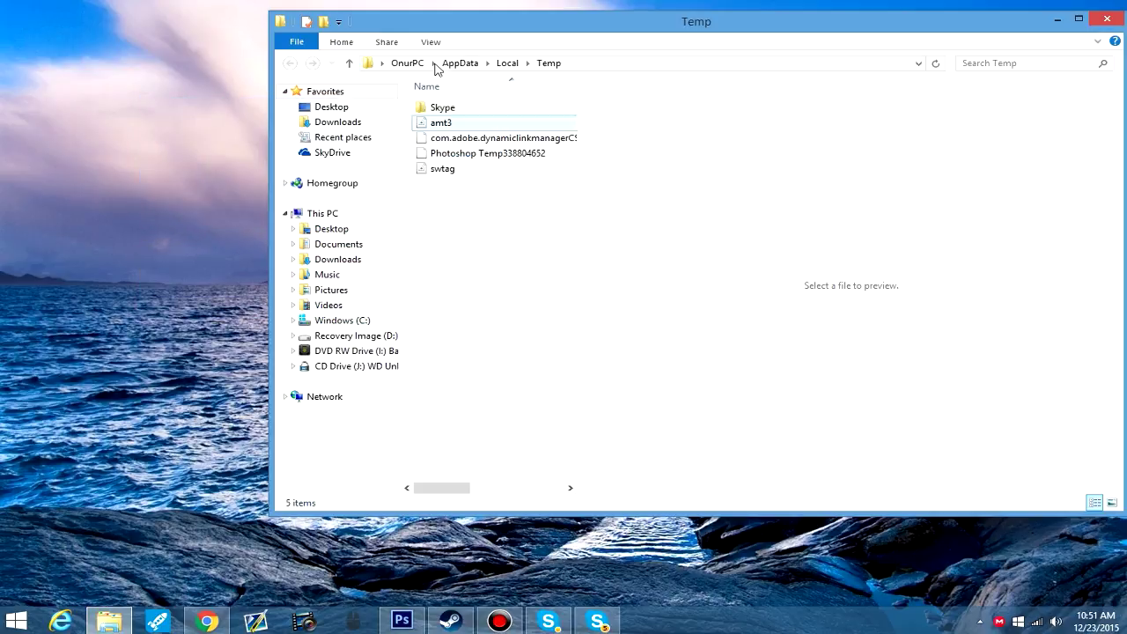
pyautogui.moveTo(459, 30); pyautogui.dragTo(318, 56)
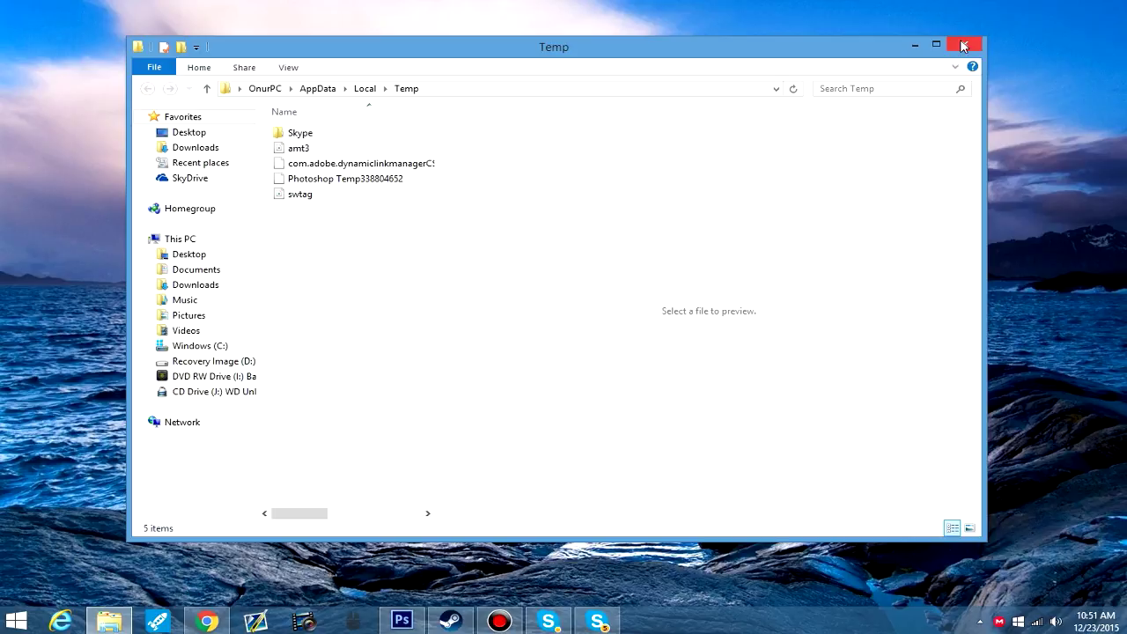
# Set Performance Options visual effects to 'Adjust for best performance' and apply it.
pyautogui.moveTo(200, 269)
pyautogui.rightClick(167, 239)
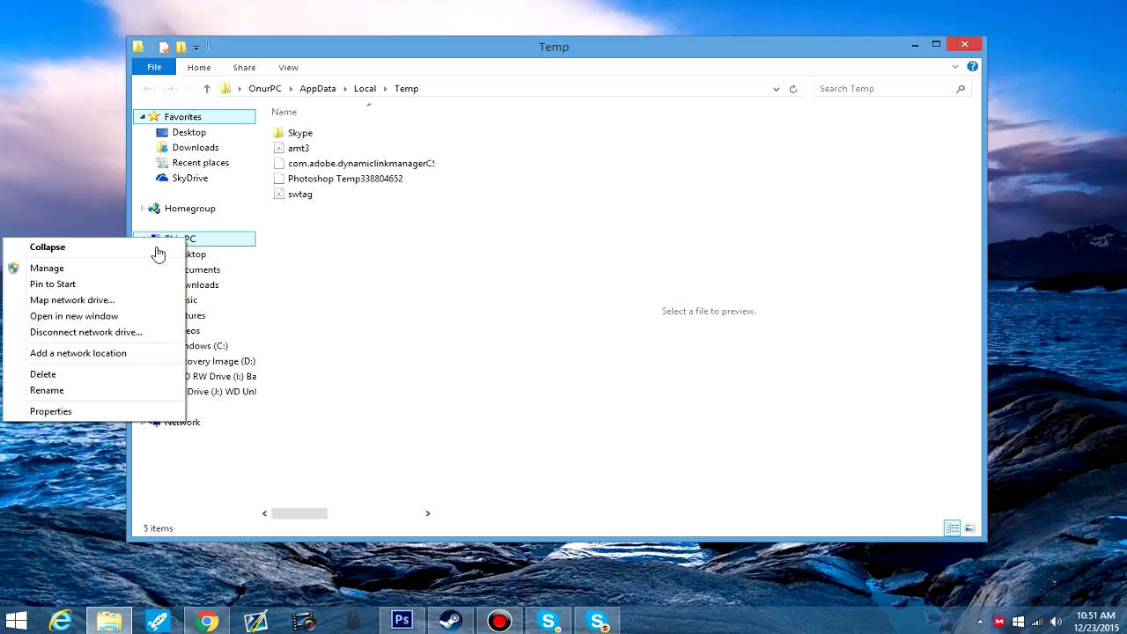
pyautogui.click(61, 411)
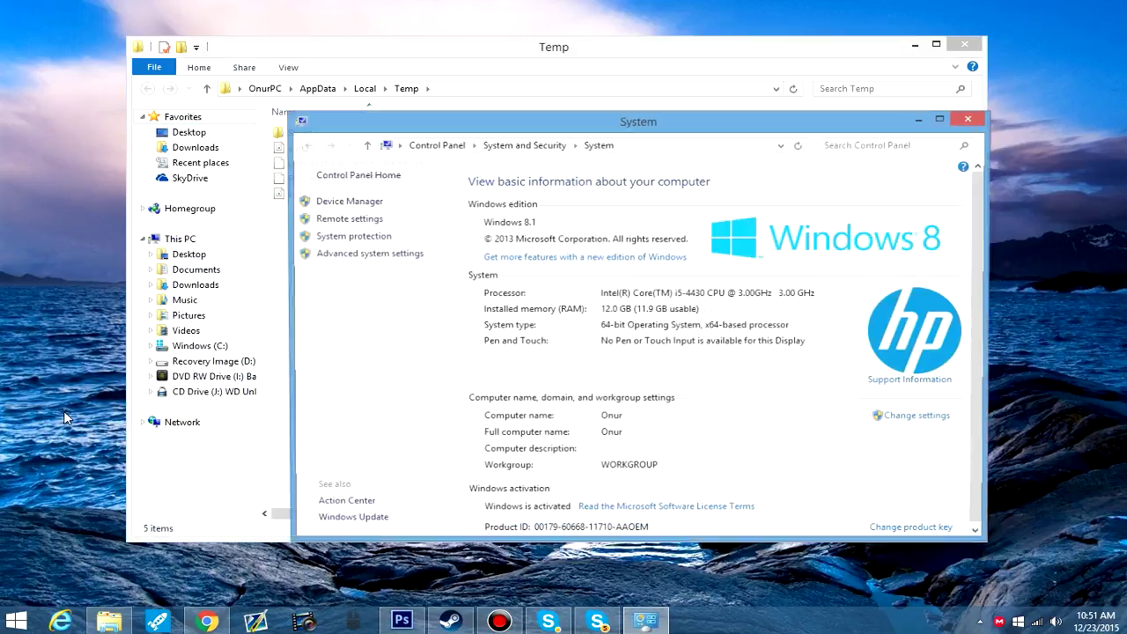
pyautogui.moveTo(554, 125); pyautogui.dragTo(477, 92)
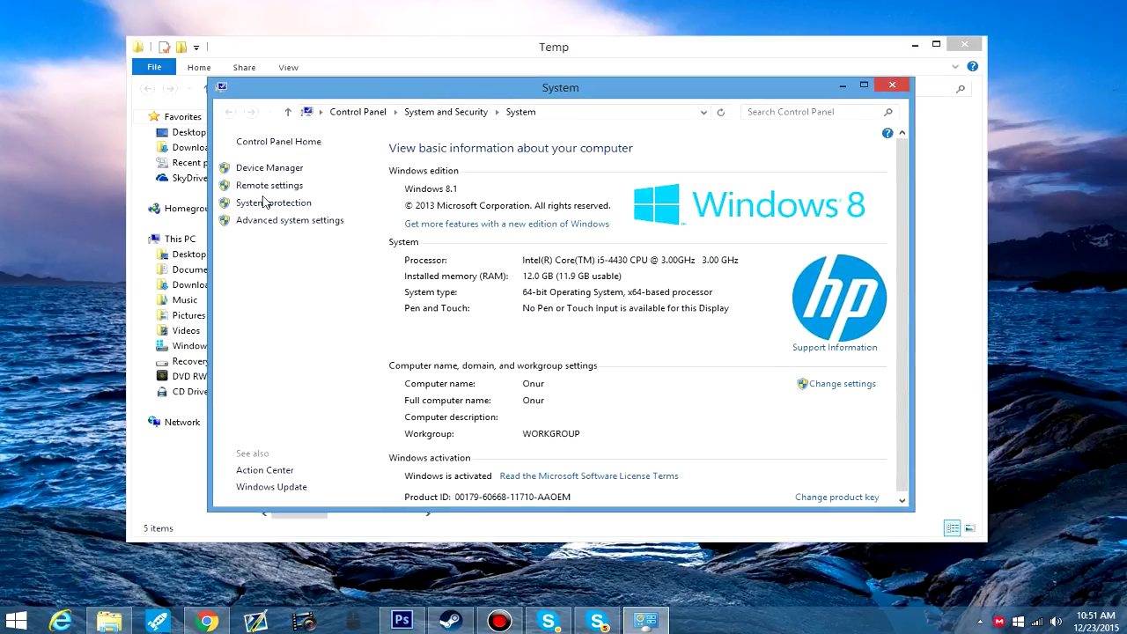
pyautogui.click(271, 222)
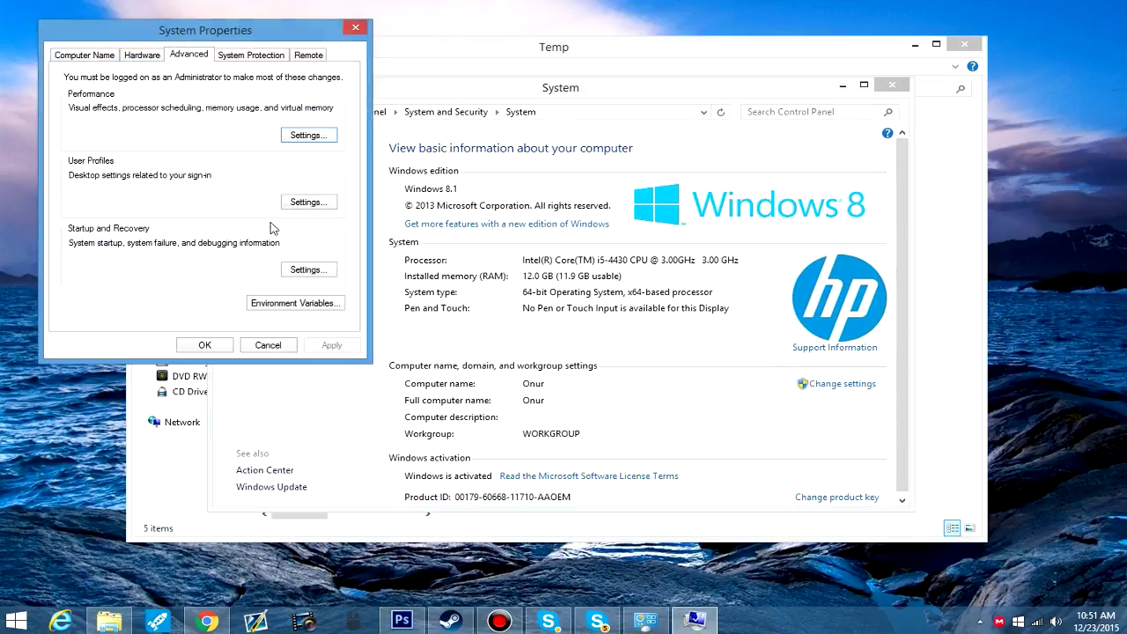
pyautogui.click(305, 135)
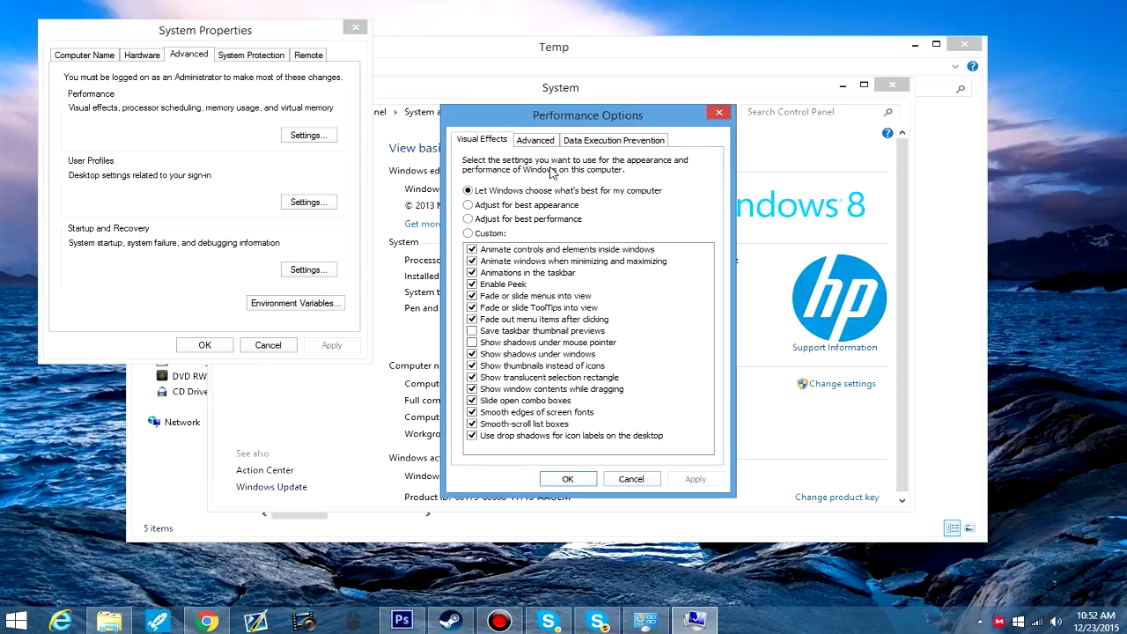
pyautogui.click(468, 219)
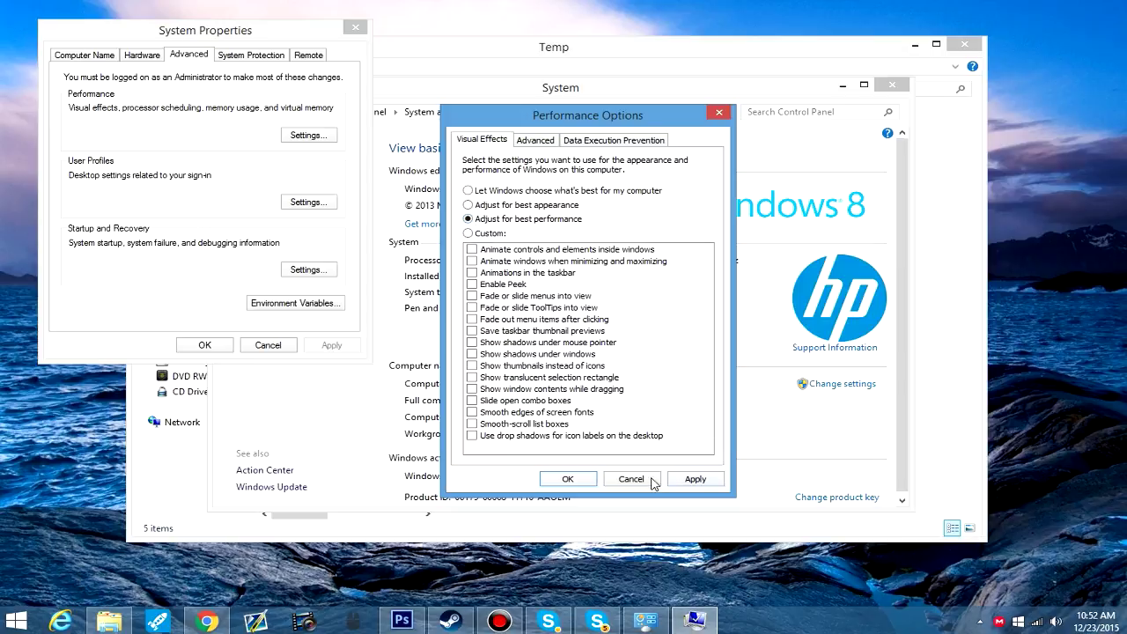
pyautogui.click(694, 480)
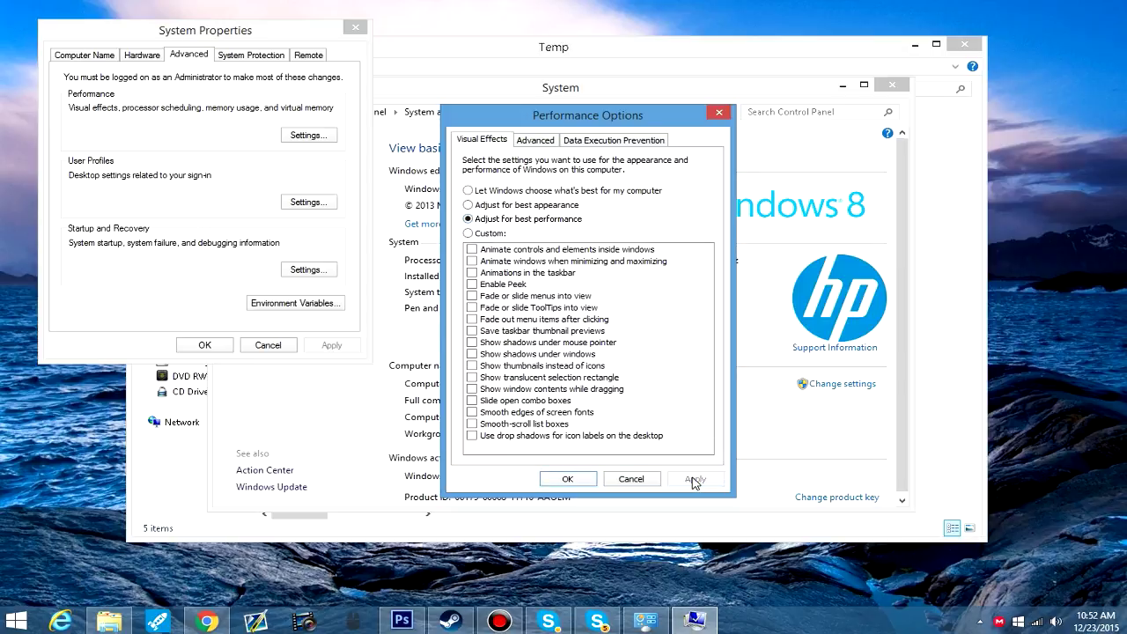
pyautogui.click(568, 479)
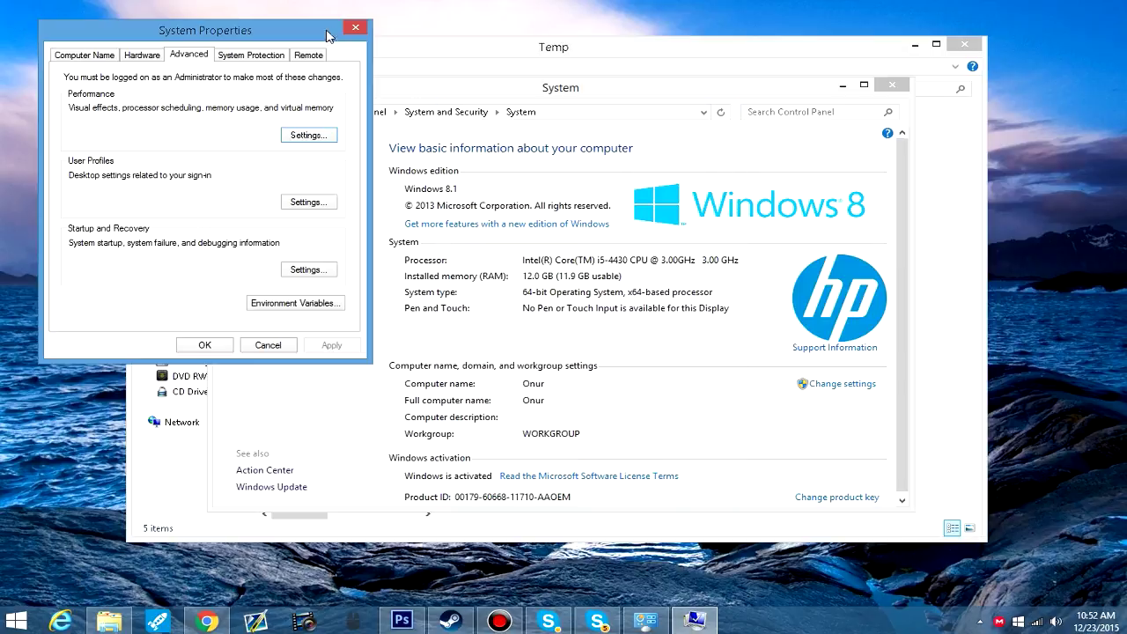
# Close the System Properties dialog and the System window.
pyautogui.click(355, 27)
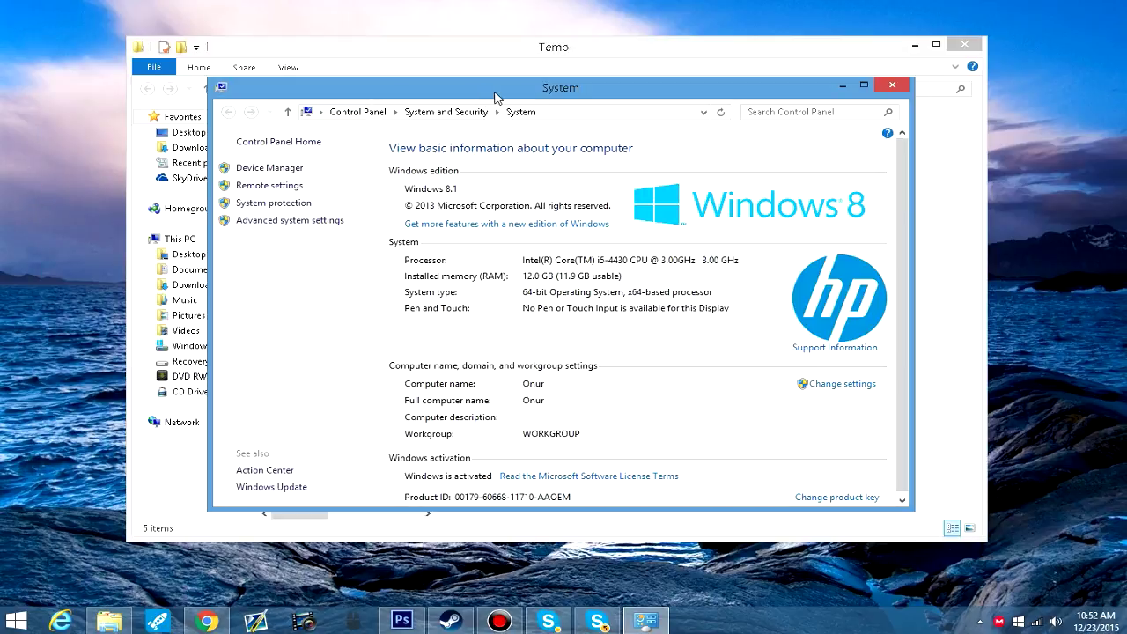
pyautogui.moveTo(495, 97); pyautogui.dragTo(519, 95)
pyautogui.click(916, 85)
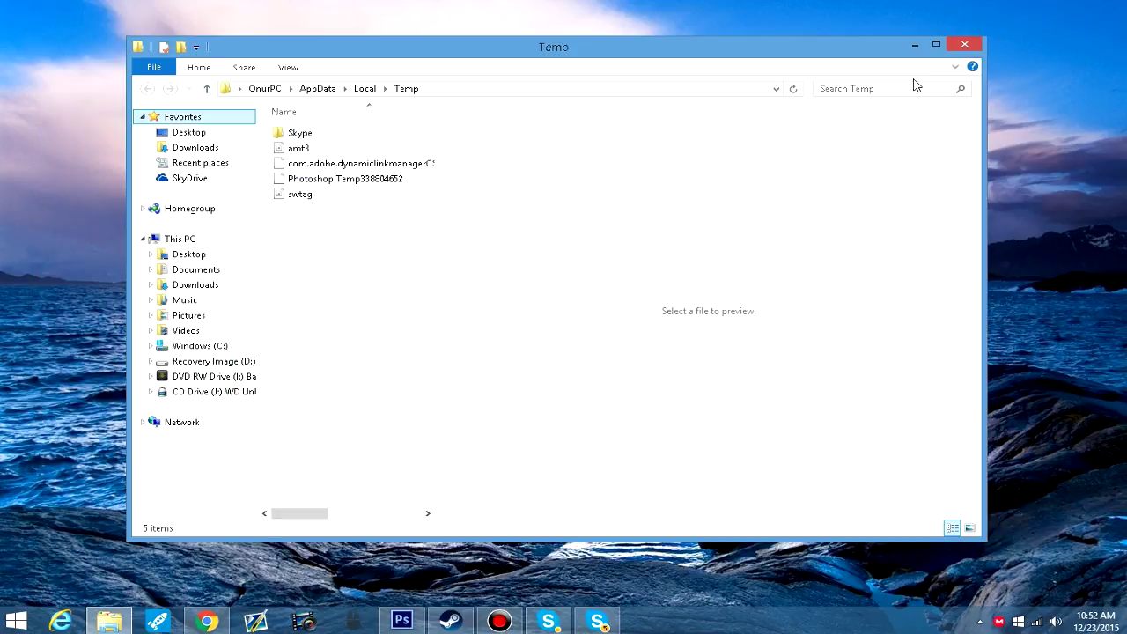
# Close the Temp folder and open Task Manager from the taskbar in its More details view.
pyautogui.click(968, 46)
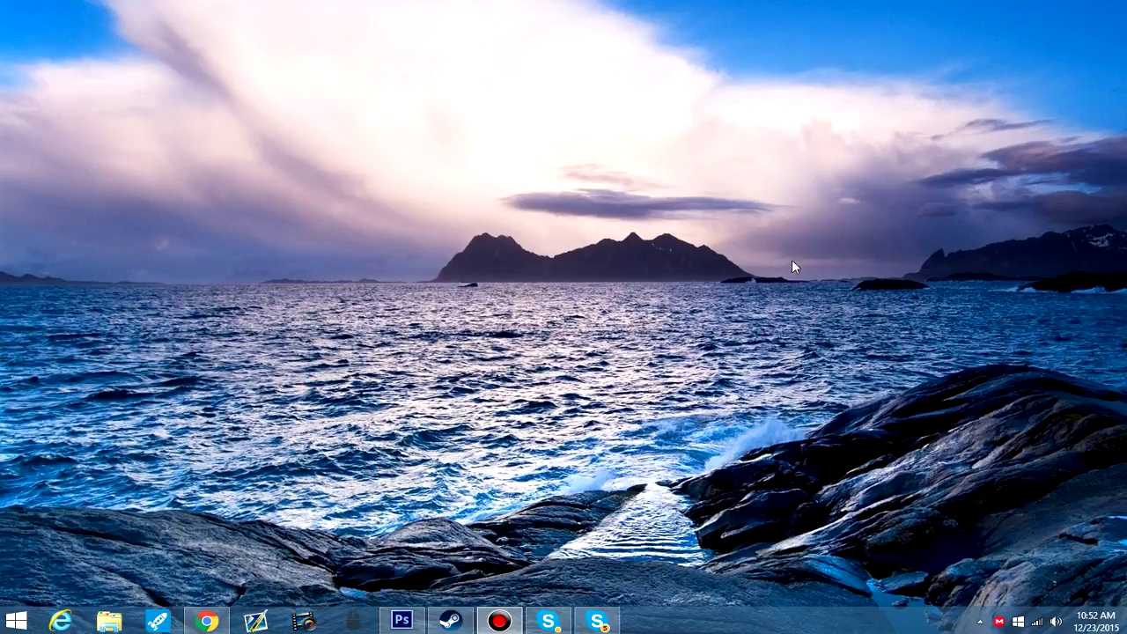
pyautogui.rightClick(743, 629)
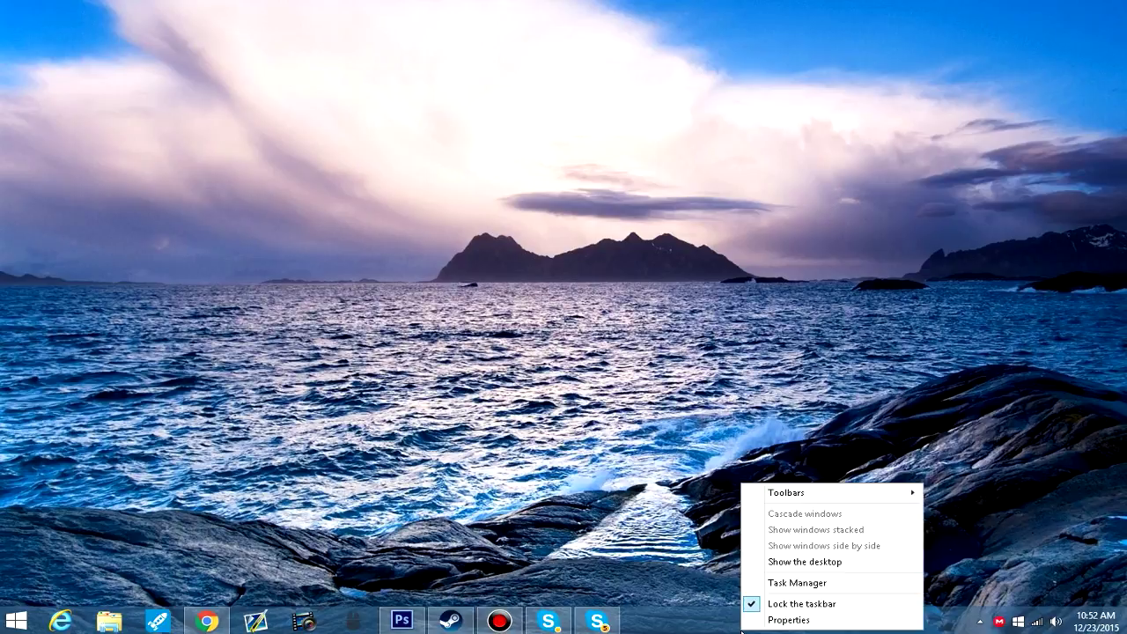
pyautogui.click(797, 583)
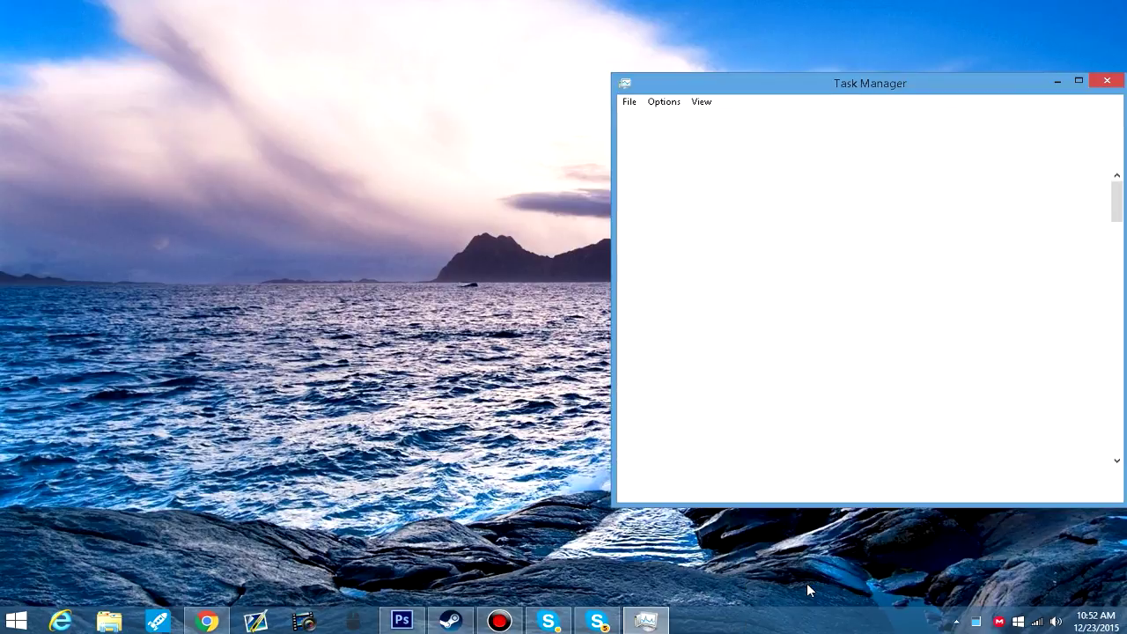
pyautogui.moveTo(746, 81); pyautogui.dragTo(601, 60)
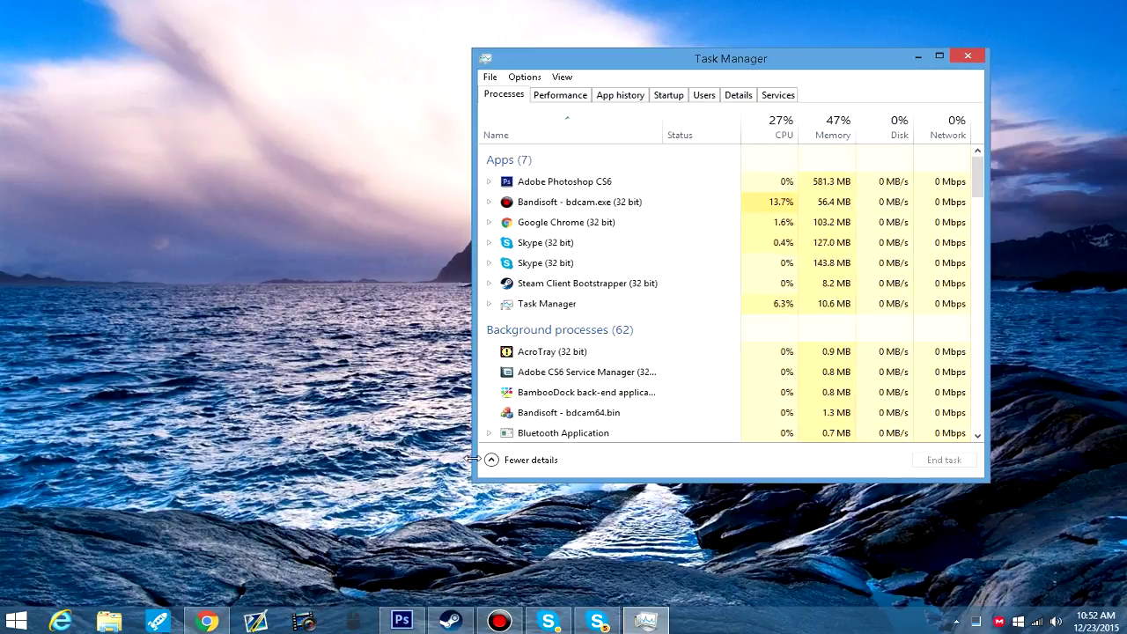
pyautogui.click(493, 460)
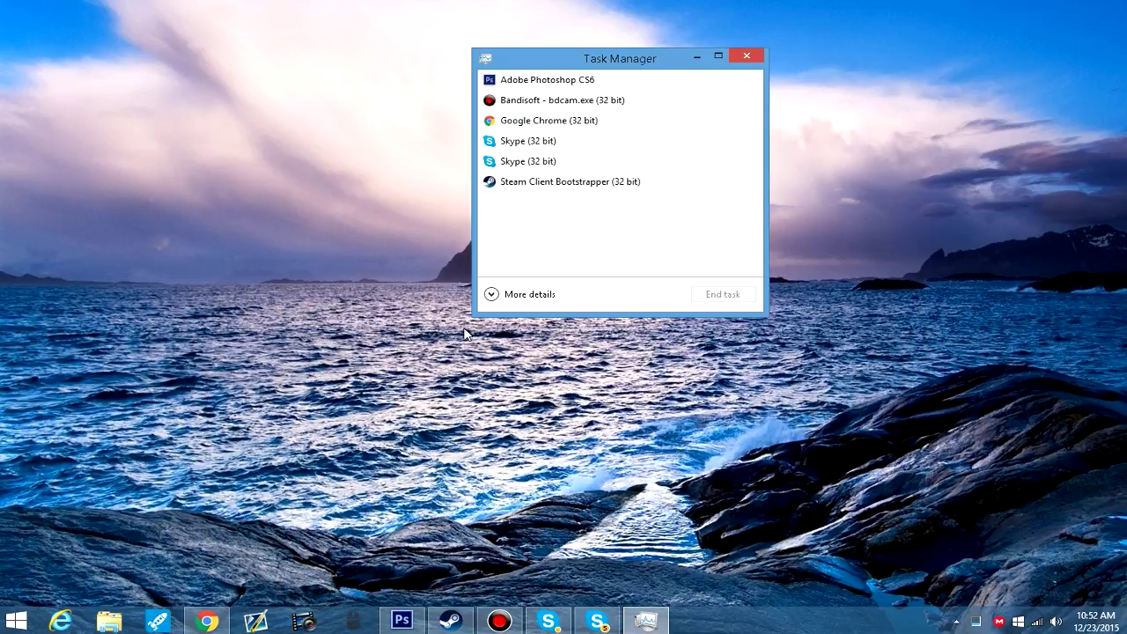
pyautogui.click(499, 300)
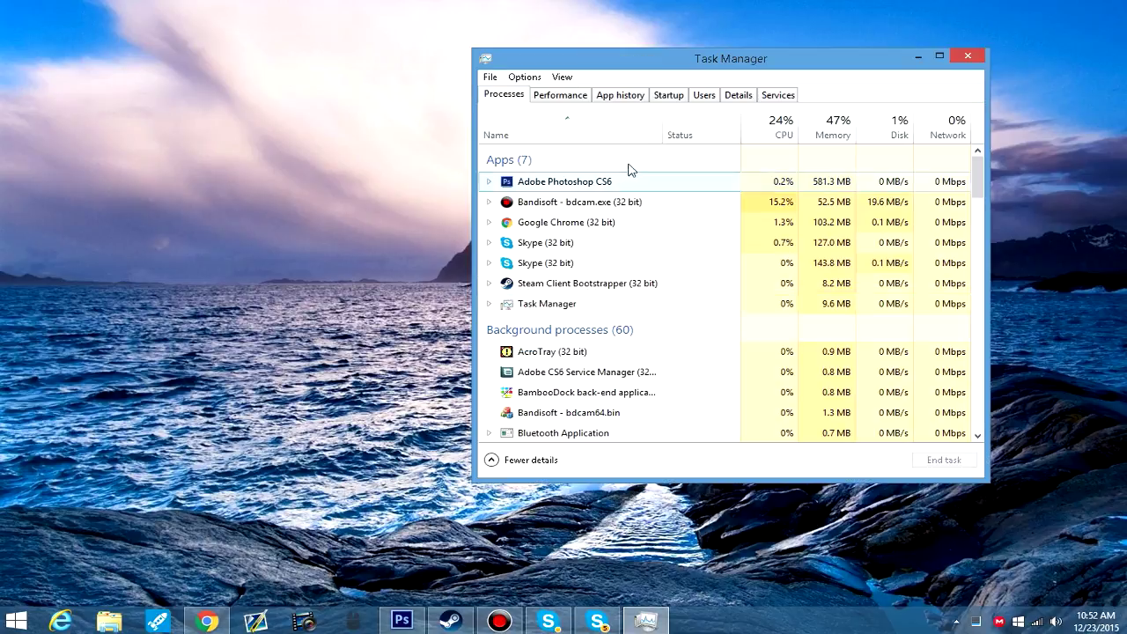
# Show Task Manager's Startup list and scroll through the startup programs.
pyautogui.click(669, 94)
pyautogui.scroll(-3, 588, 196)
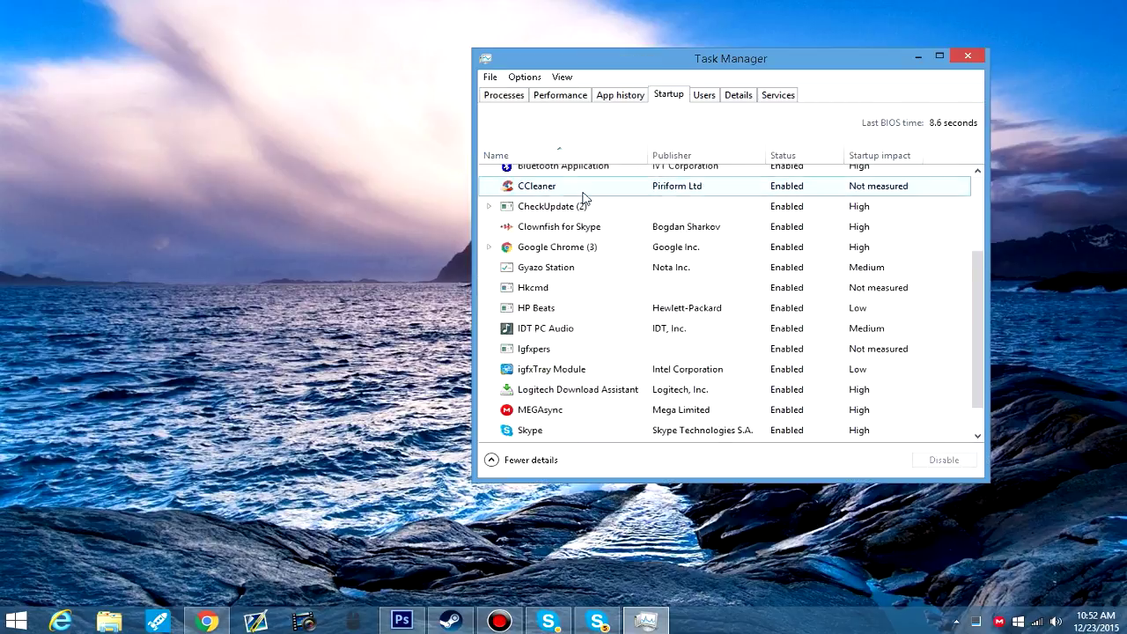
pyautogui.scroll(3, 606, 246)
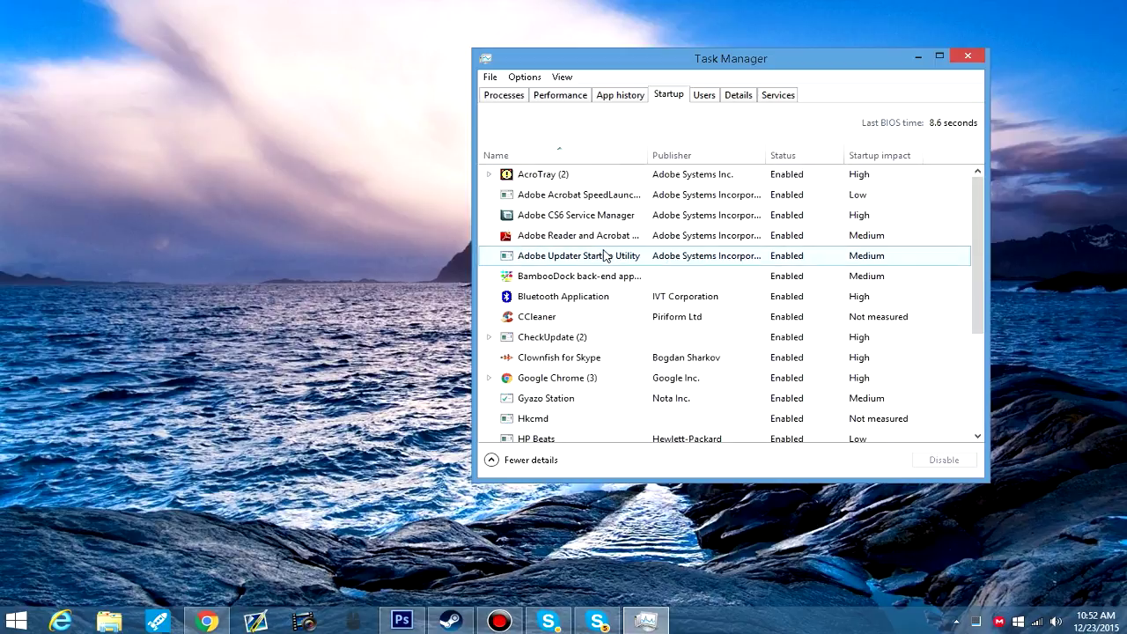
pyautogui.scroll(-1, 598, 269)
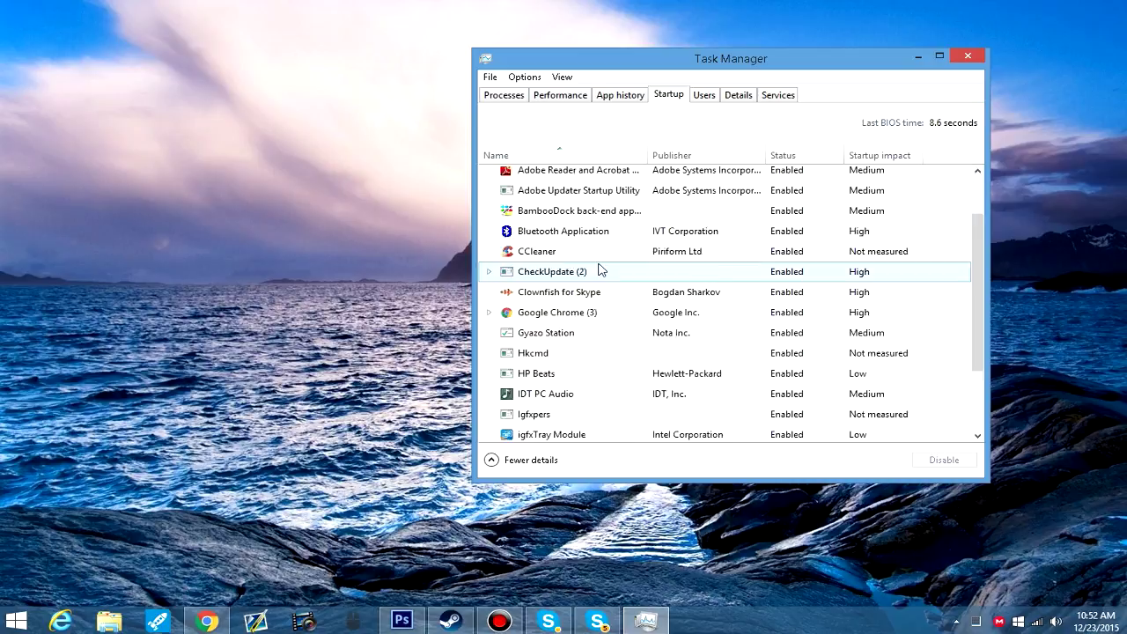
pyautogui.scroll(-1, 599, 269)
pyautogui.scroll(1, 599, 270)
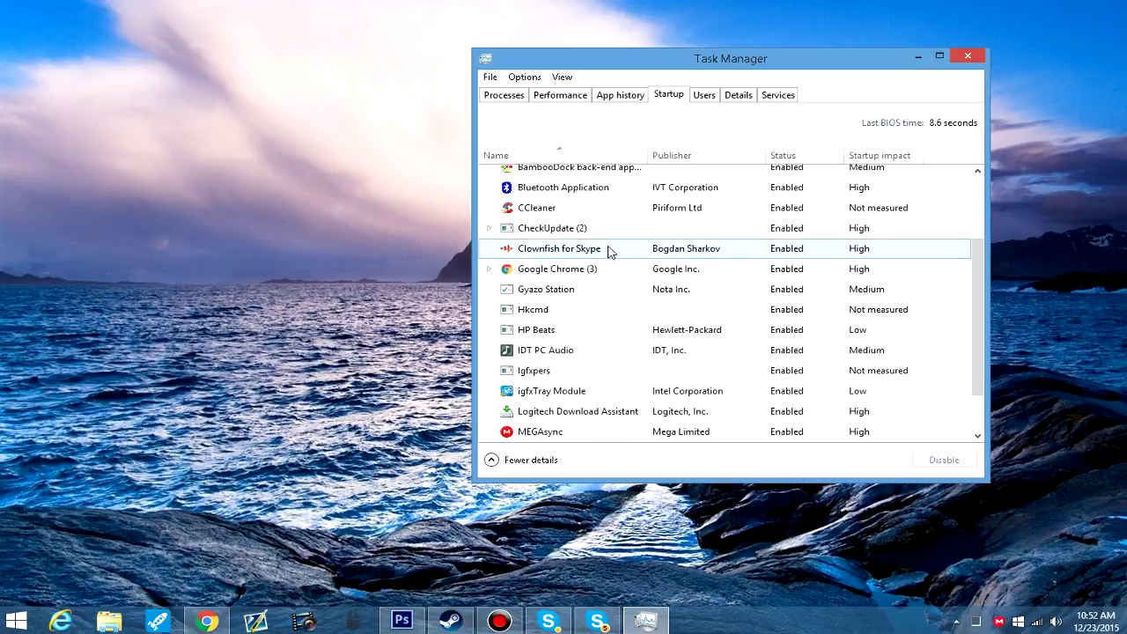
# Disable Clownfish for Skype at startup, then re-enable it.
pyautogui.rightClick(608, 251)
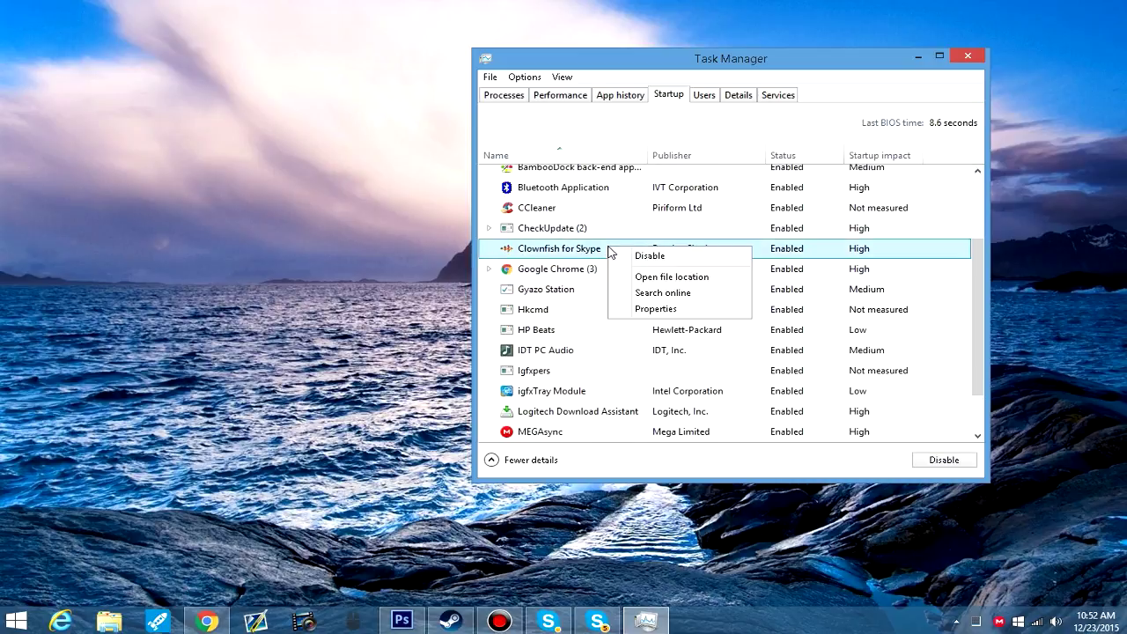
pyautogui.click(664, 256)
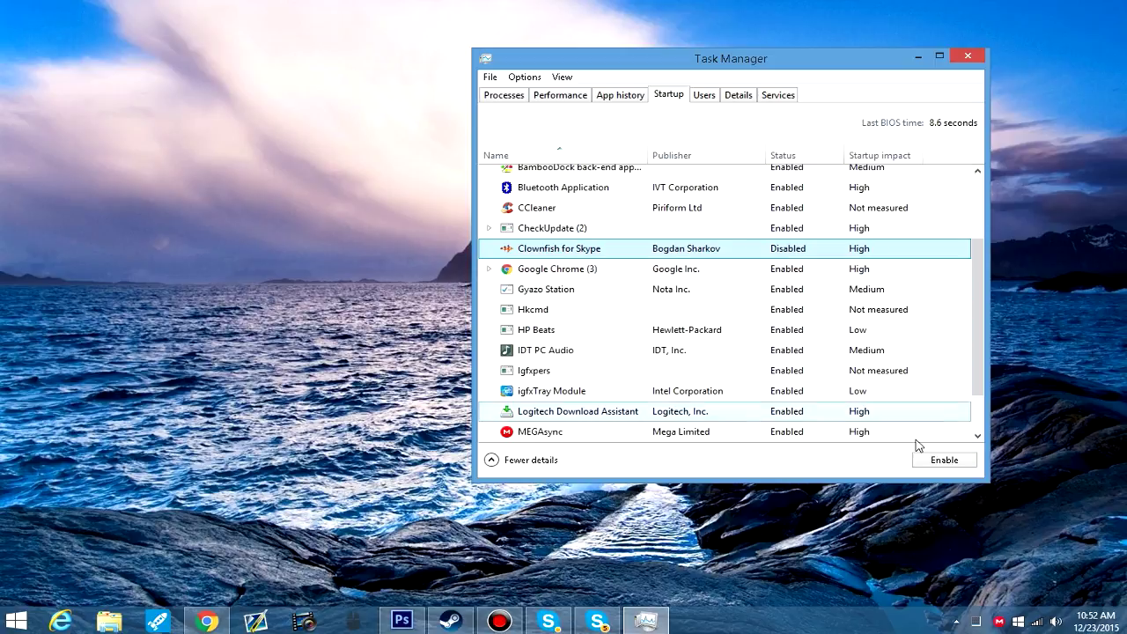
pyautogui.click(710, 291)
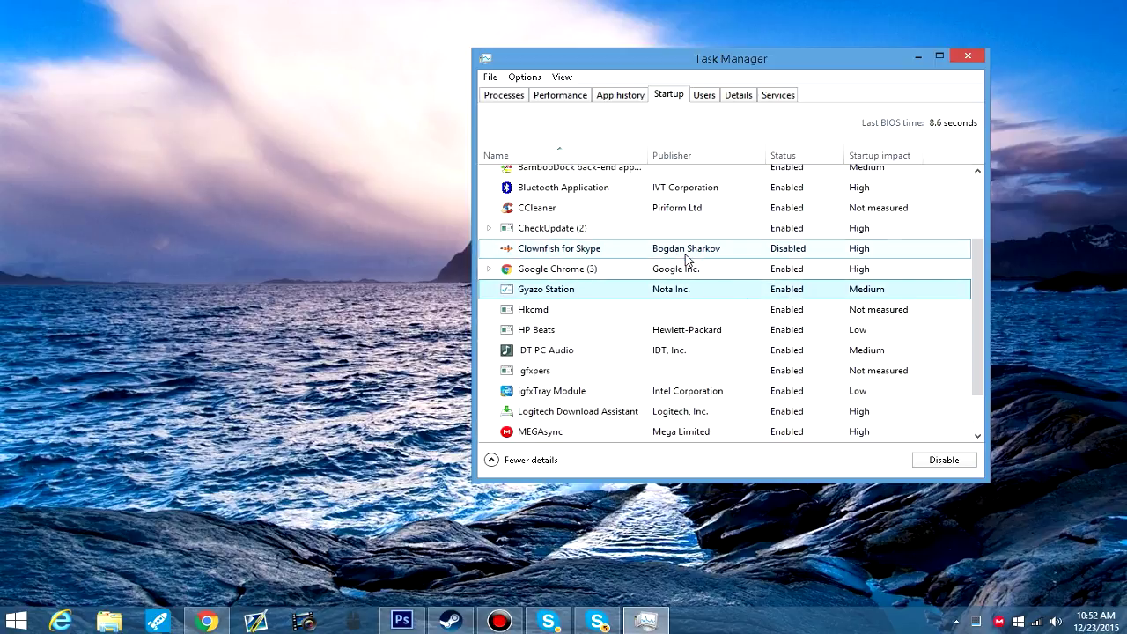
pyautogui.click(650, 251)
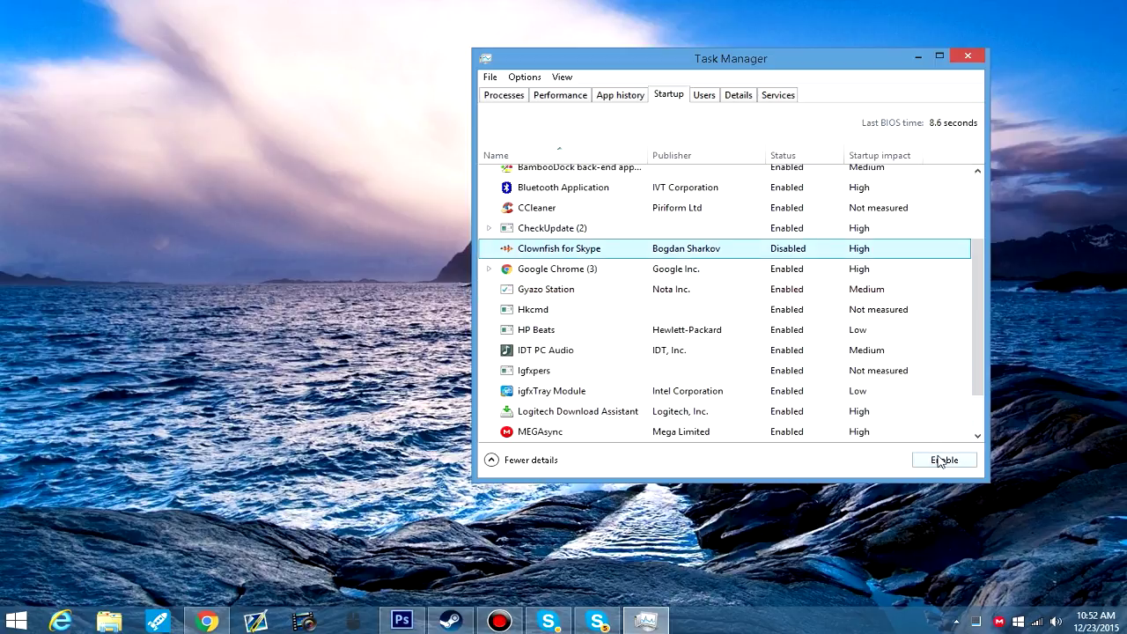
pyautogui.click(950, 461)
pyautogui.rightClick(564, 250)
pyautogui.click(617, 459)
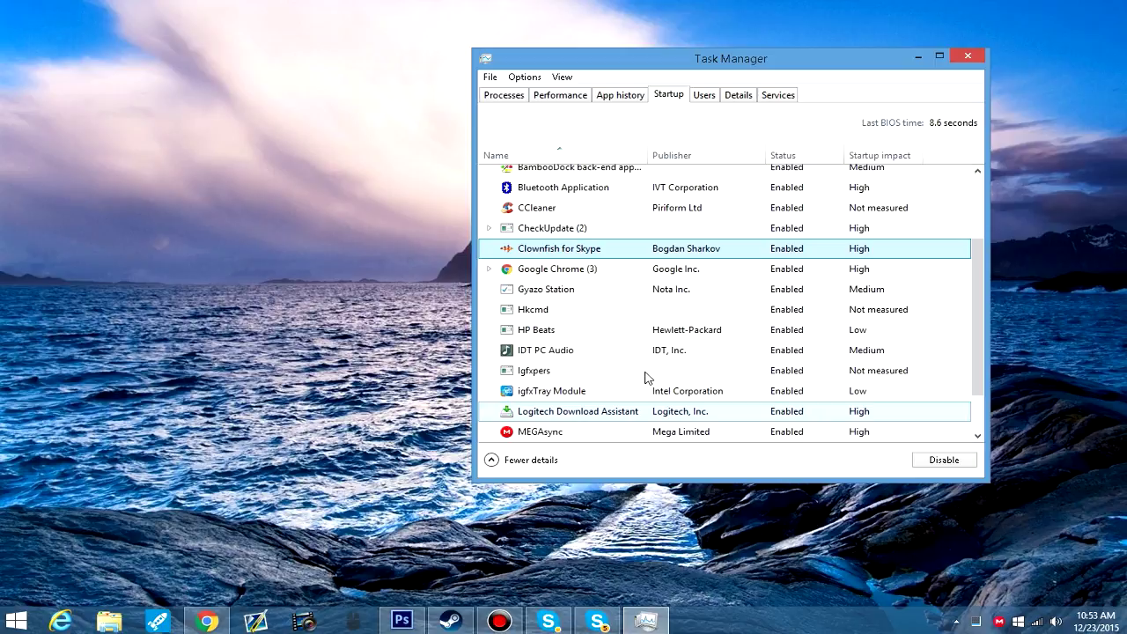
# Close the Task Manager window.
pyautogui.click(964, 58)
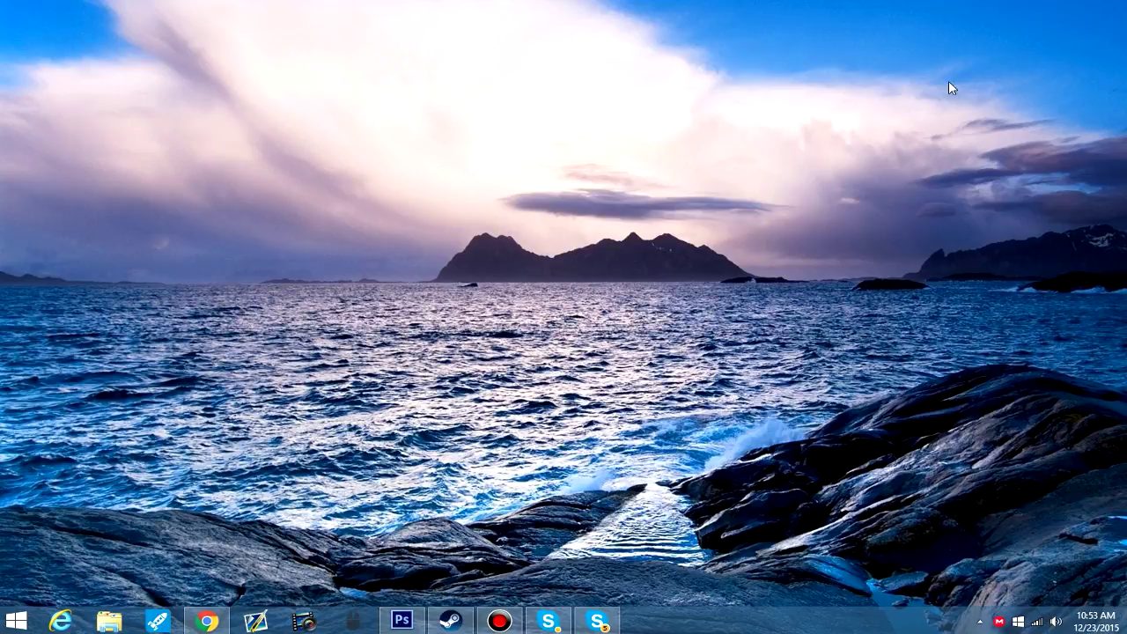
pyautogui.moveTo(1123, 4)
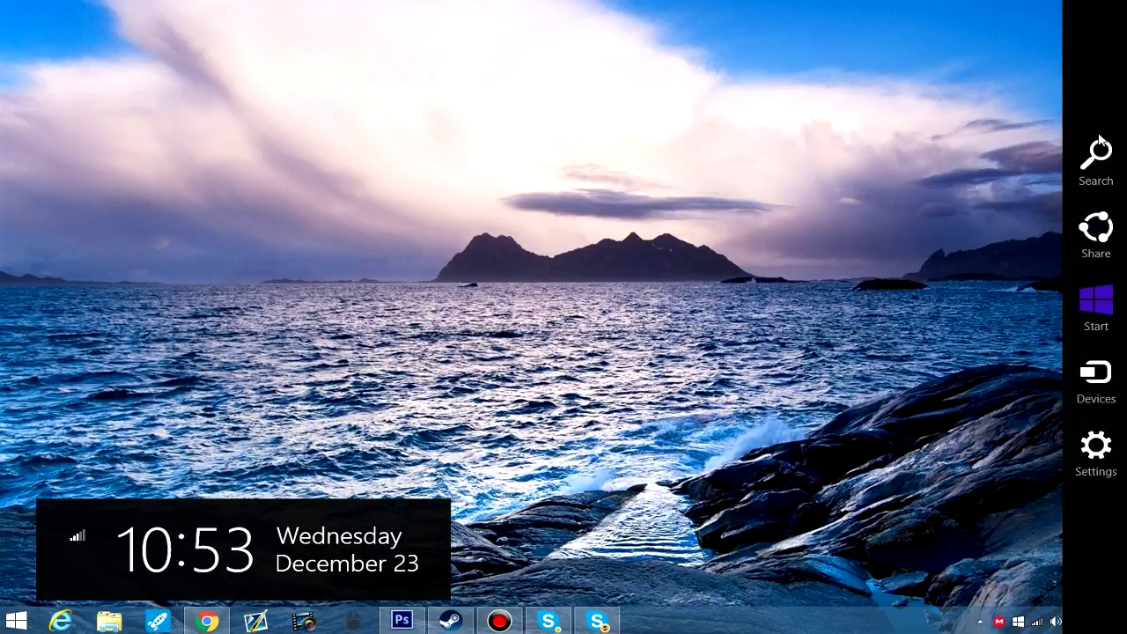
# Launch CCleaner from the Charms search and scroll through its Cleaner checklist.
pyautogui.click(1097, 151)
pyautogui.write('clea')
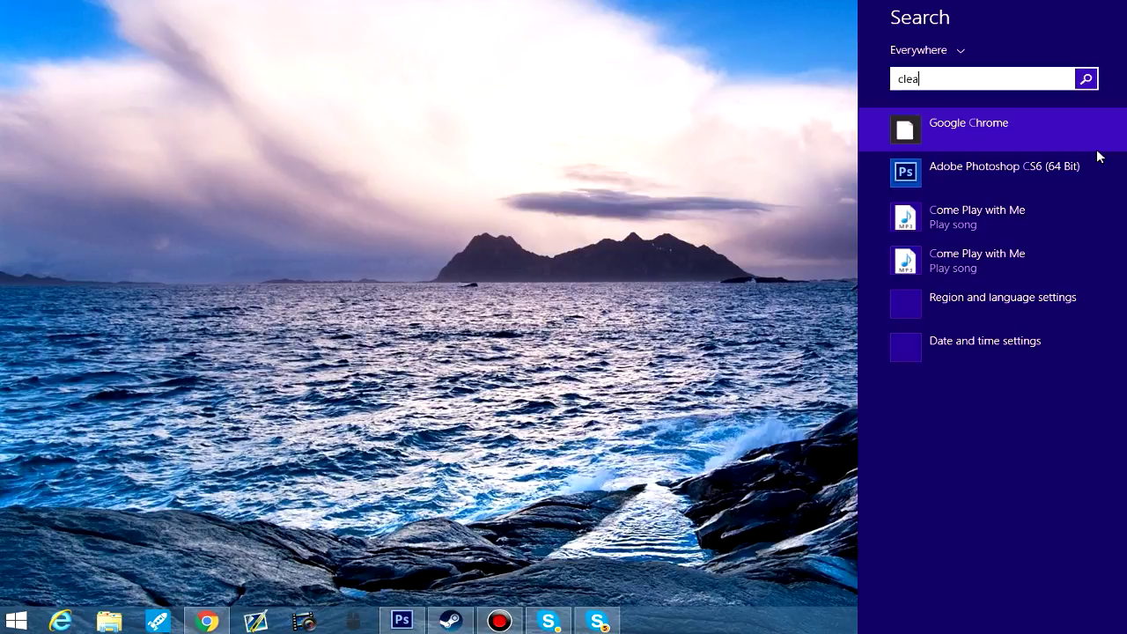
pyautogui.write('n')
pyautogui.press('BackSpace')
pyautogui.press('BackSpace')
pyautogui.press('BackSpace')
pyautogui.write('c')
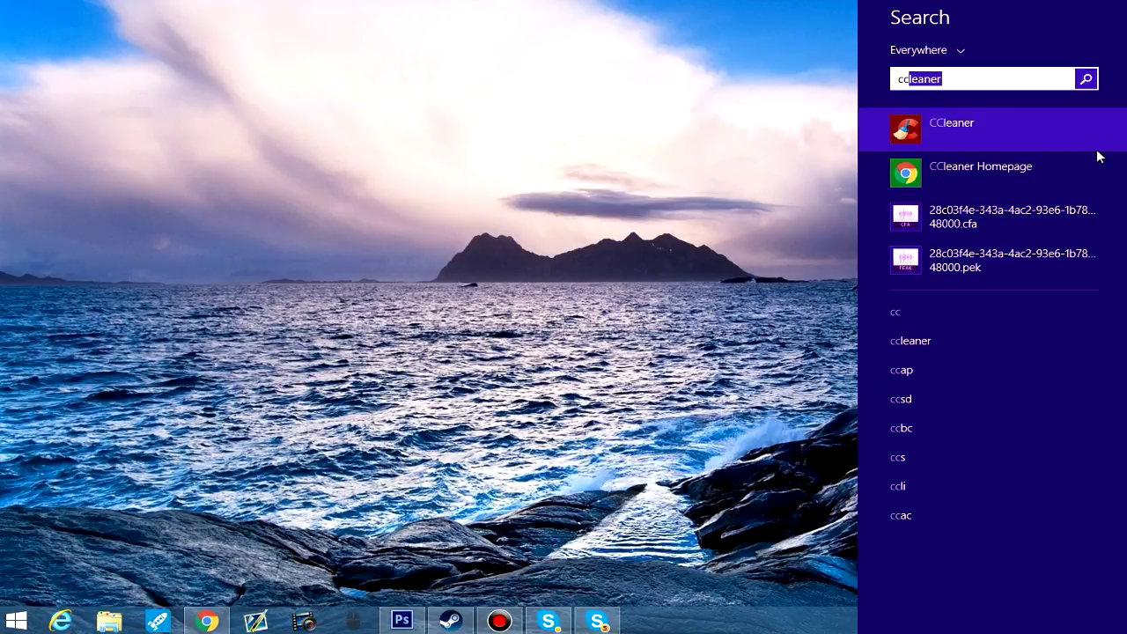
pyautogui.write('lea')
pyautogui.press('Return')
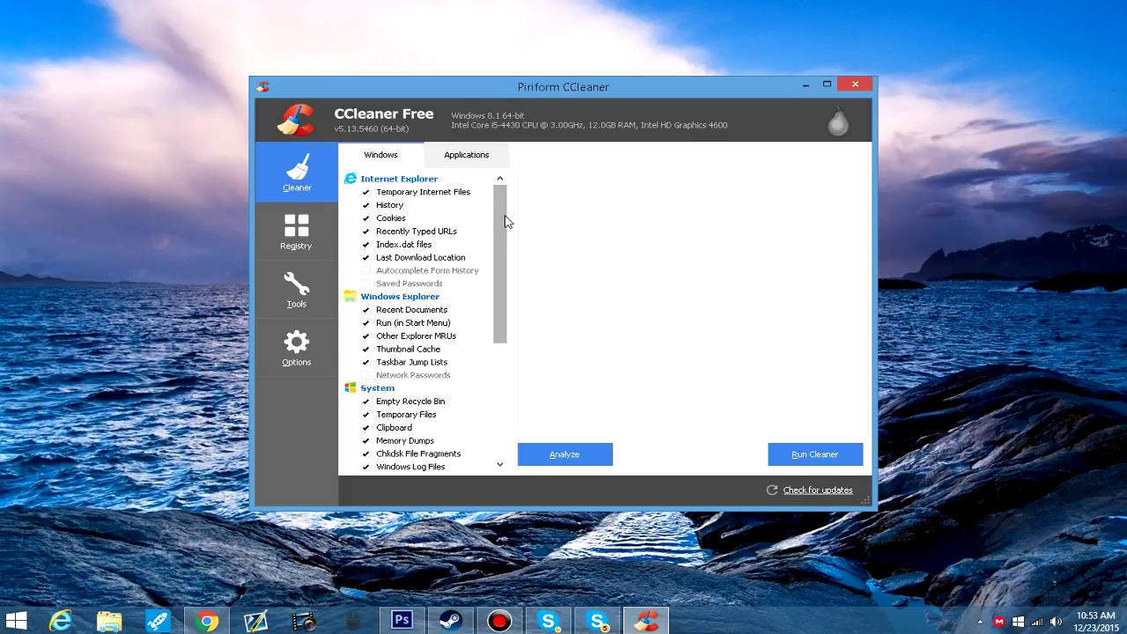
pyautogui.moveTo(506, 223); pyautogui.dragTo(515, 297)
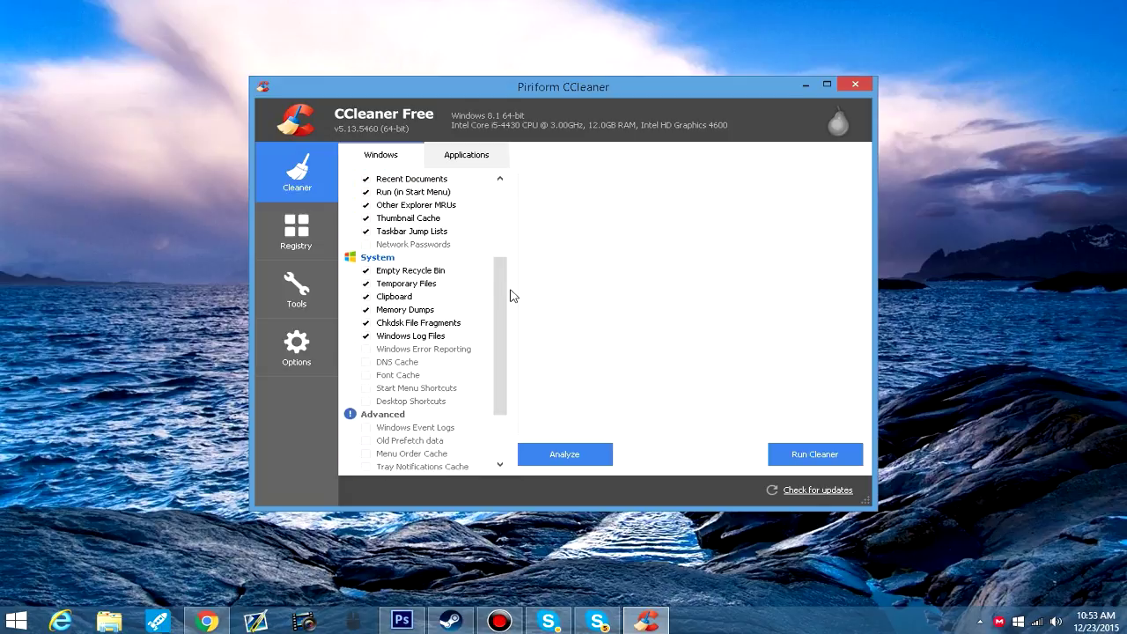
pyautogui.scroll(3, 500, 282)
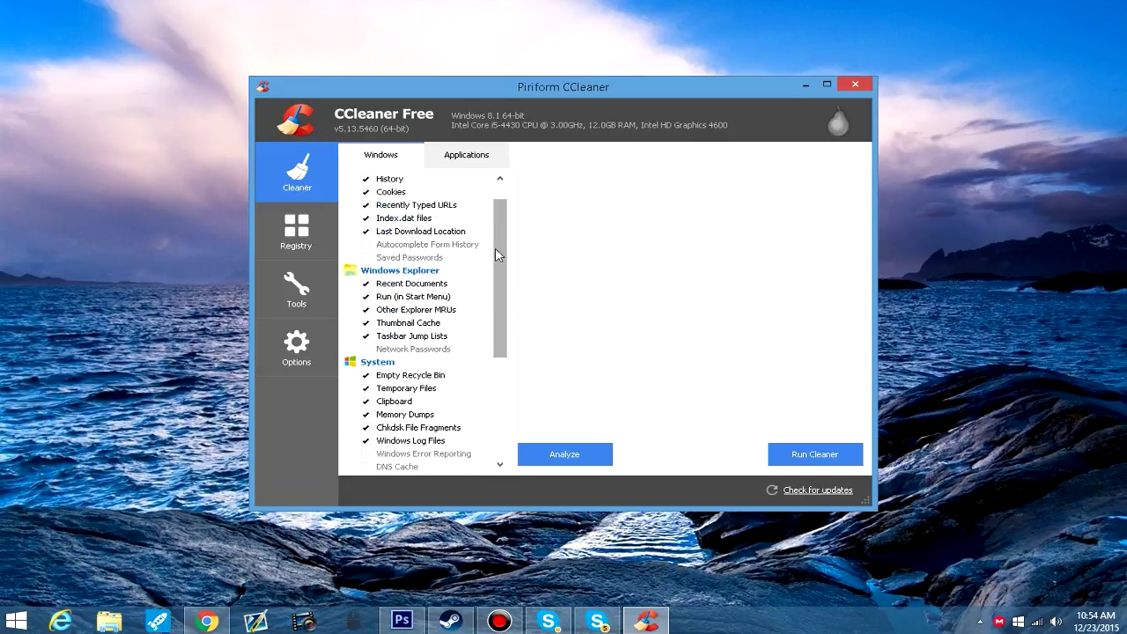
# Run a Registry scan, answer the backup prompt, and fix all 1,296 selected issues.
pyautogui.click(299, 246)
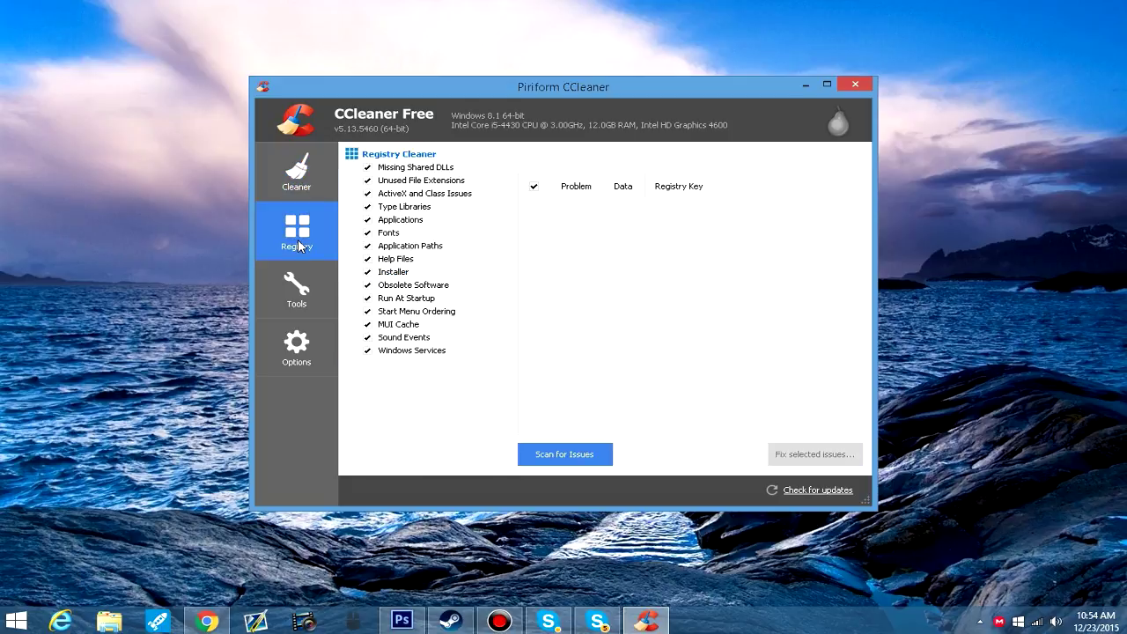
pyautogui.click(551, 459)
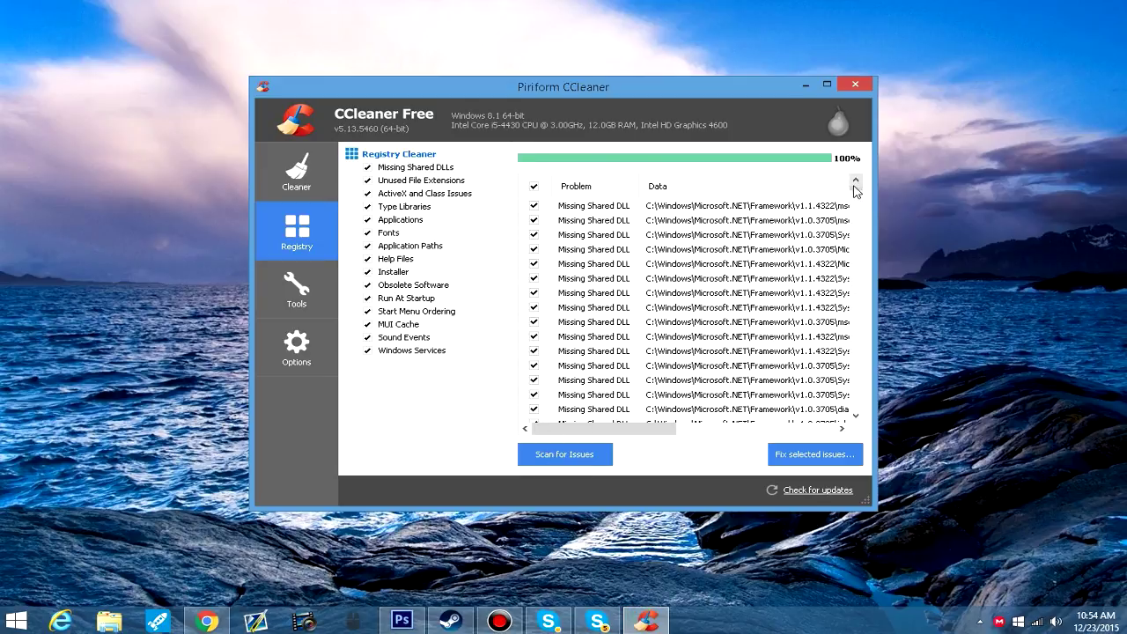
pyautogui.click(812, 465)
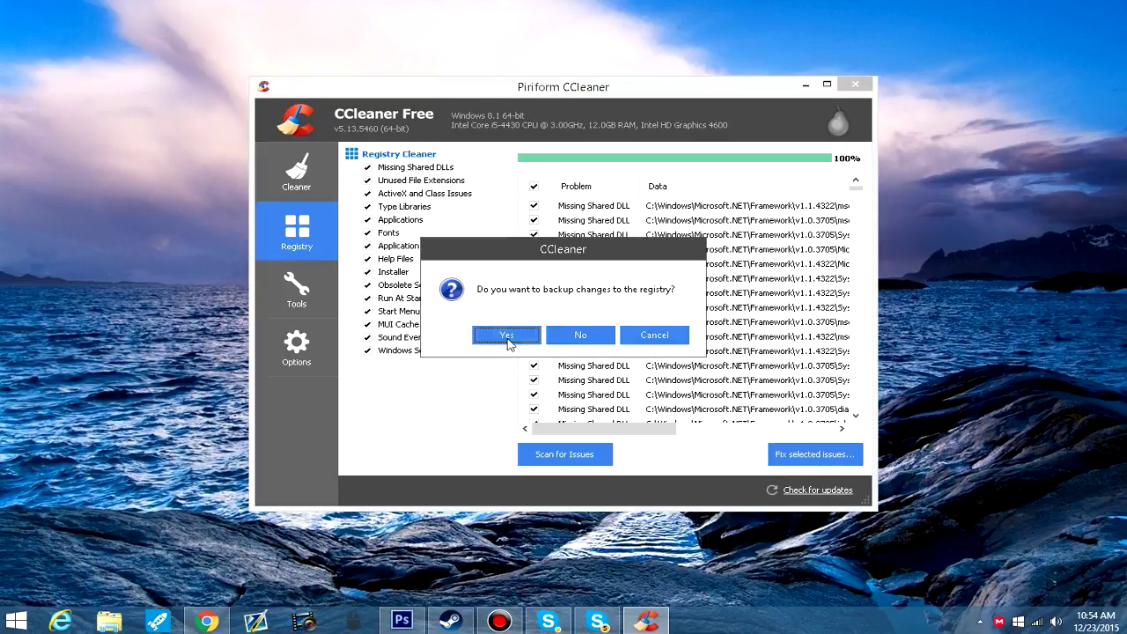
pyautogui.click(570, 340)
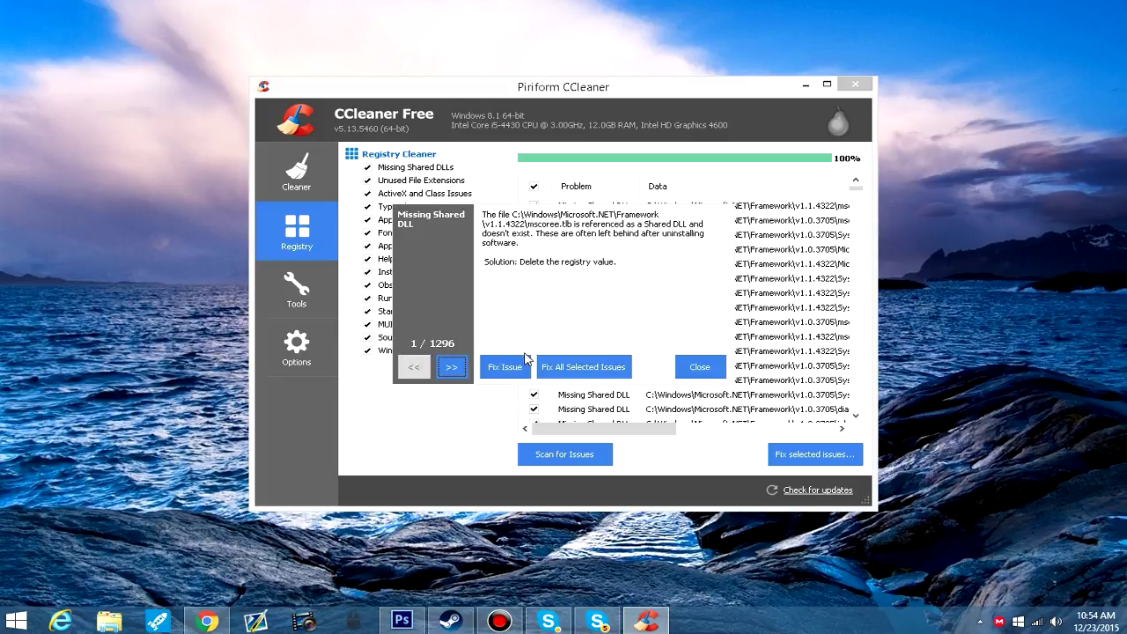
pyautogui.click(576, 370)
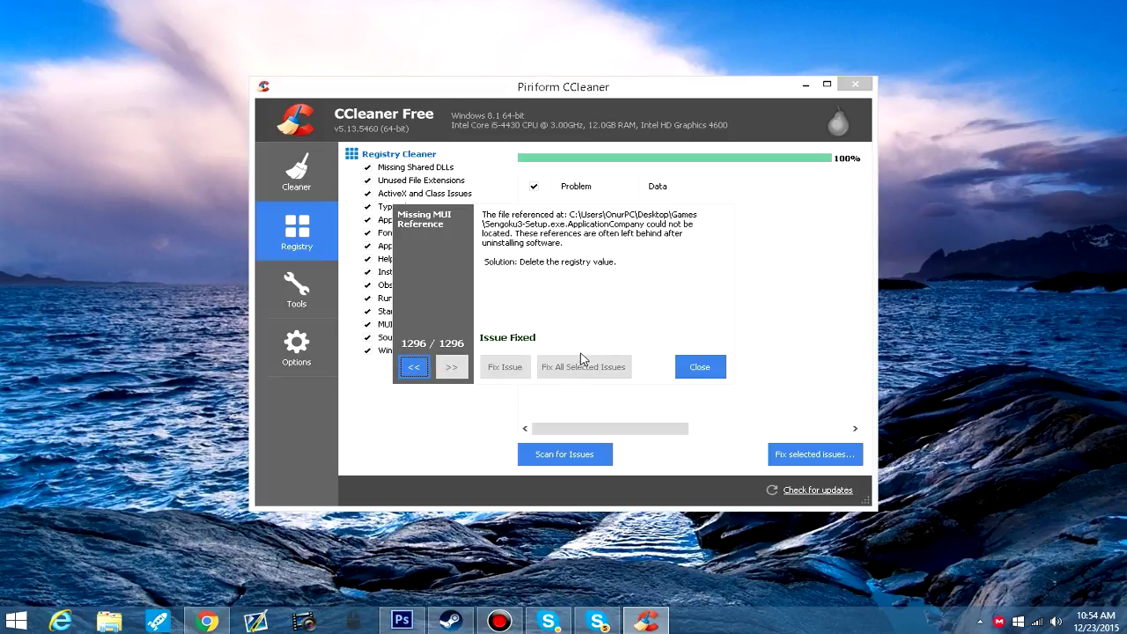
pyautogui.click(698, 366)
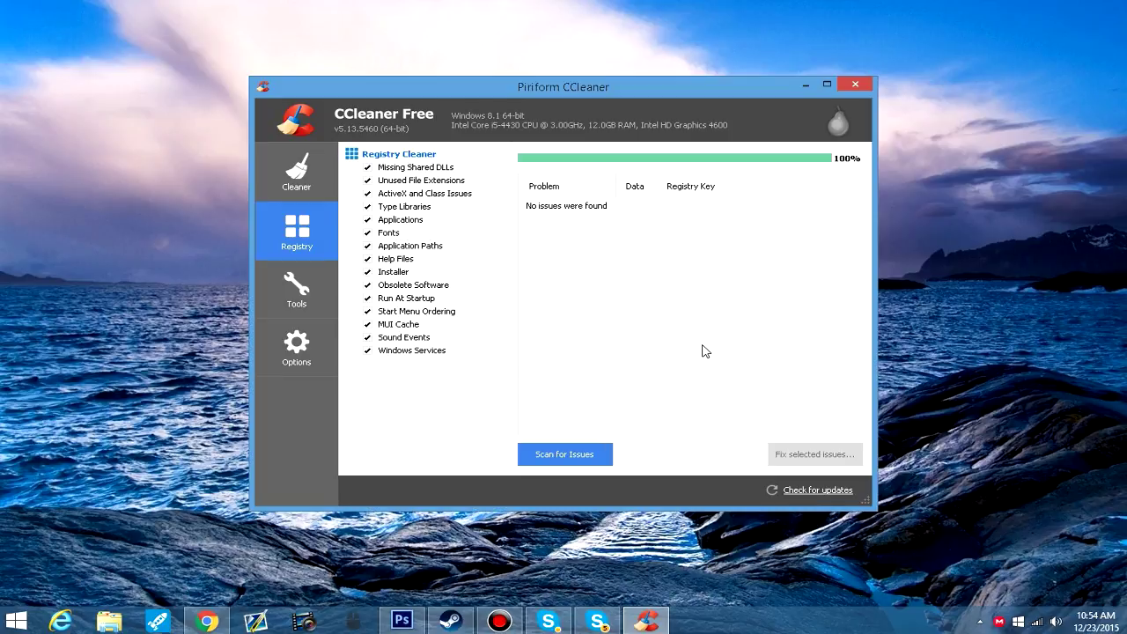